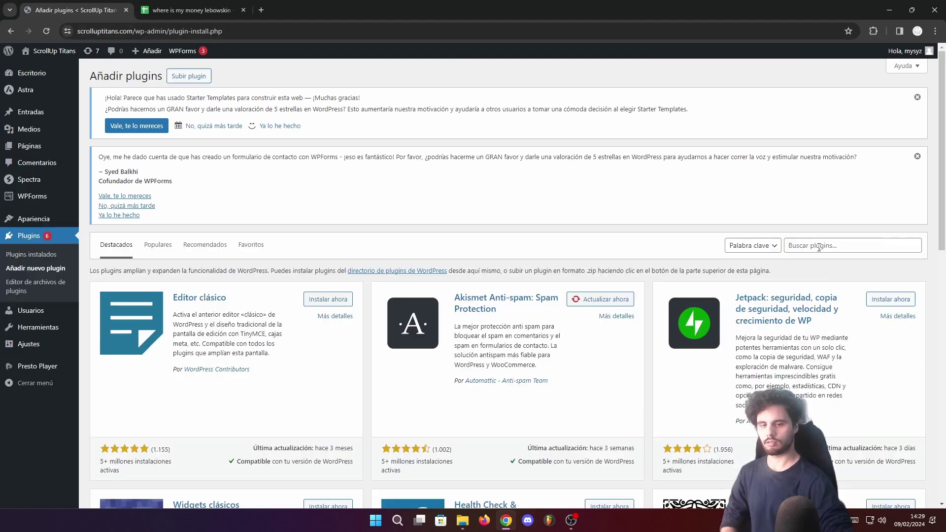
Search the plugin directory for 'hide login', then return to the installed plugins list
{"action": "left_click", "coordinate": [818, 245]}
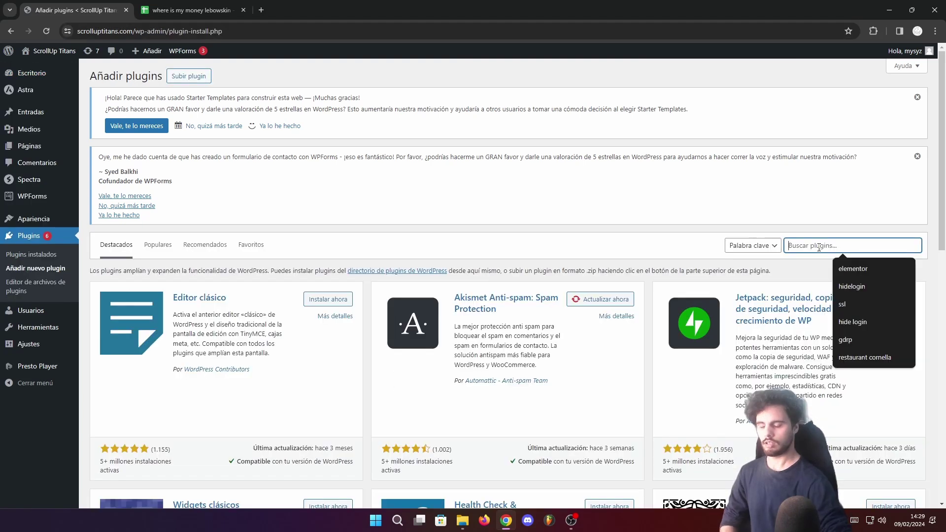
{"action": "type", "text": "hide login"}
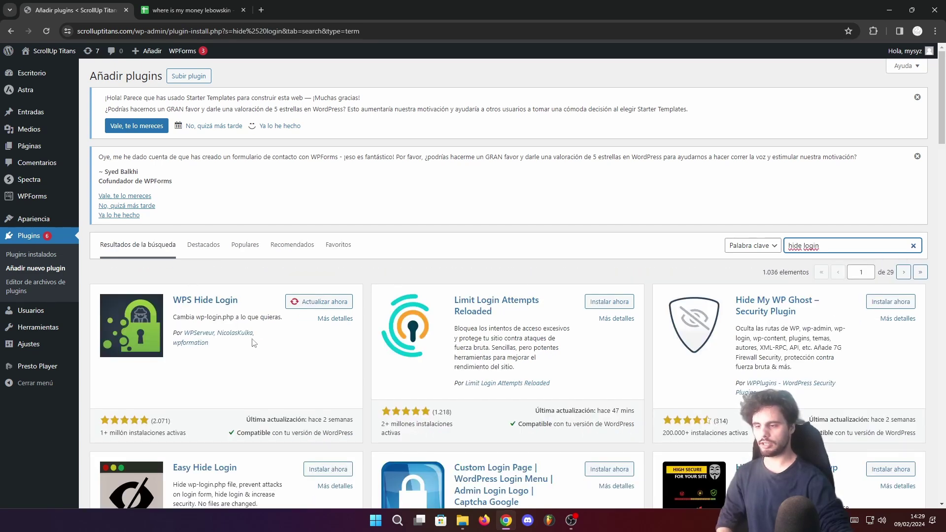
{"action": "key", "text": "alt+Left"}
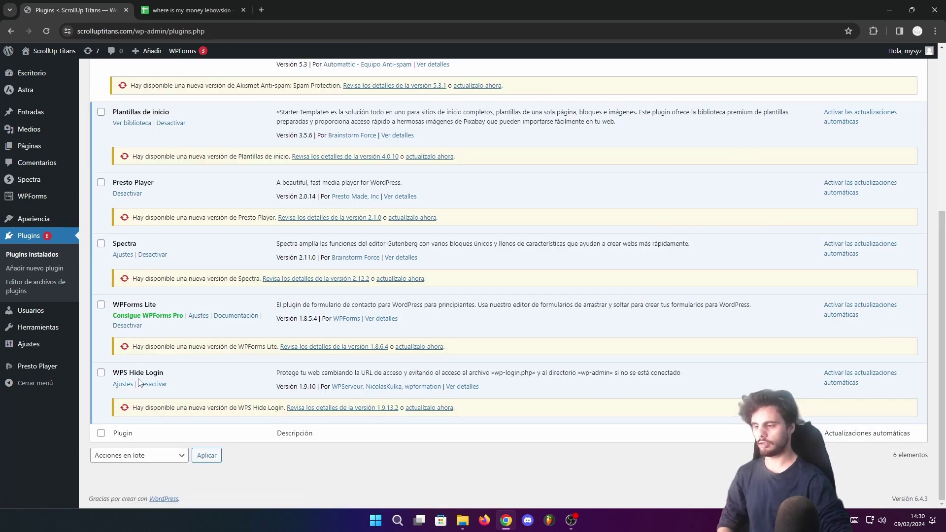
In WPS Hide Login settings, replace the login URL with 'accesooculto' and save the changes
{"action": "left_click", "coordinate": [123, 385]}
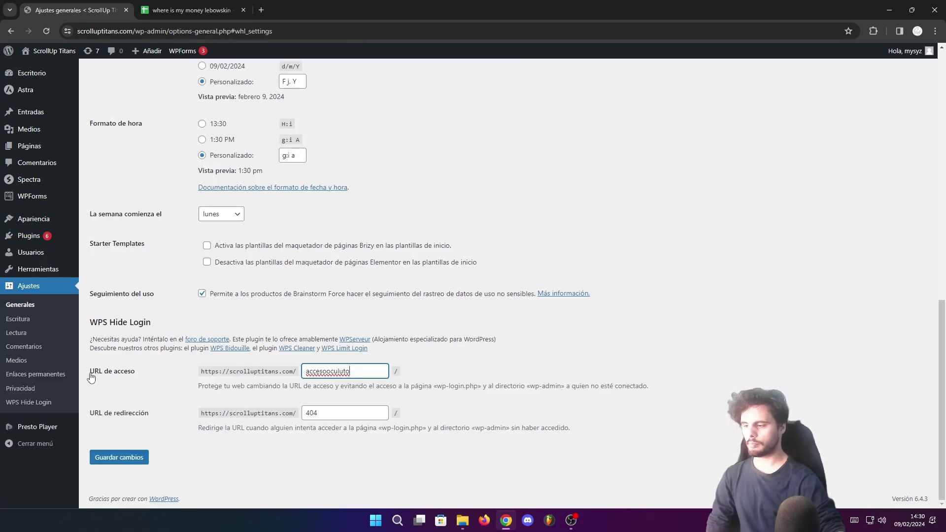
{"action": "left_click_drag", "start_coordinate": [205, 374], "coordinate": [364, 373]}
{"action": "left_click", "coordinate": [309, 372]}
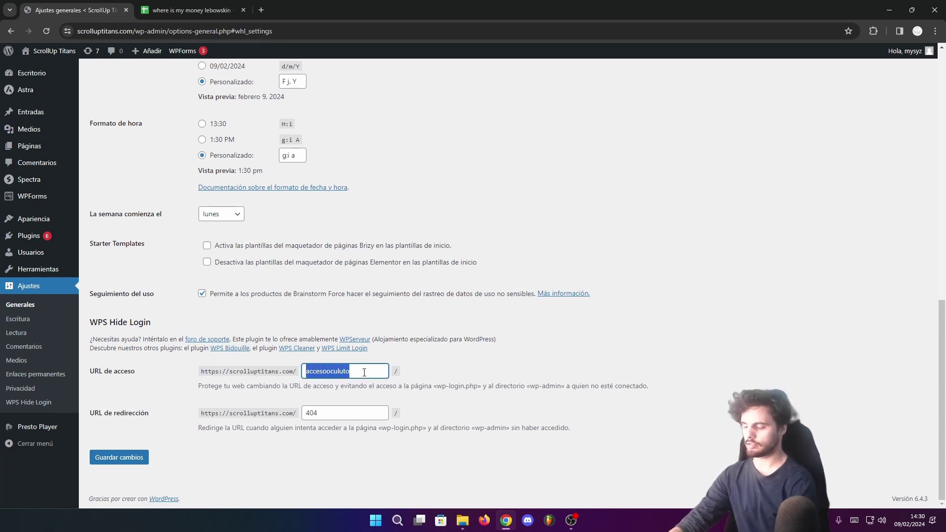
{"action": "type", "text": "accesooculto"}
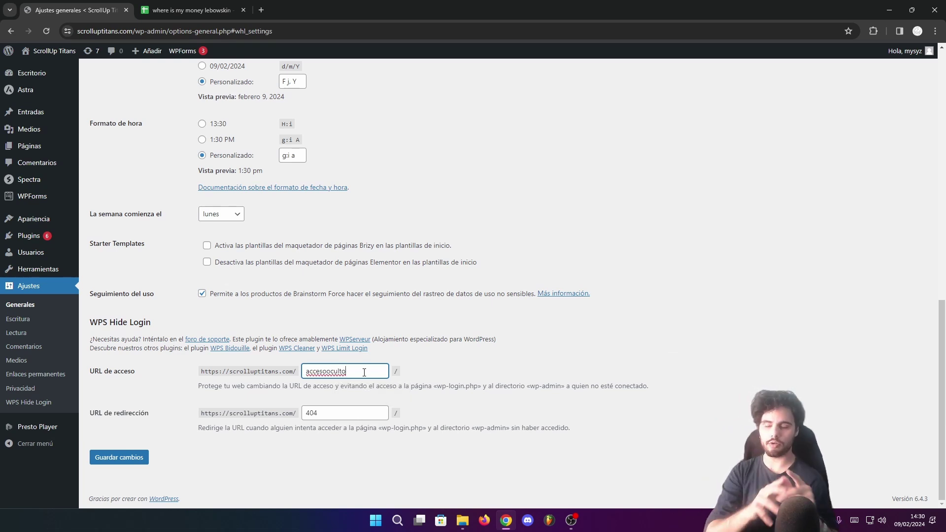
{"action": "left_click", "coordinate": [107, 457]}
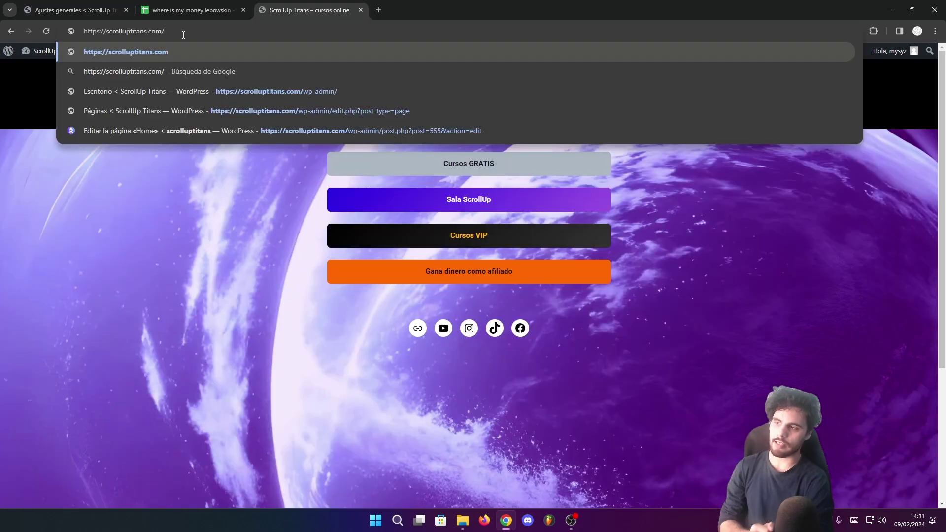
Load the site's hidden login page at scrolluptitans.com/accesooculto
{"action": "type", "text": "accesooculto"}
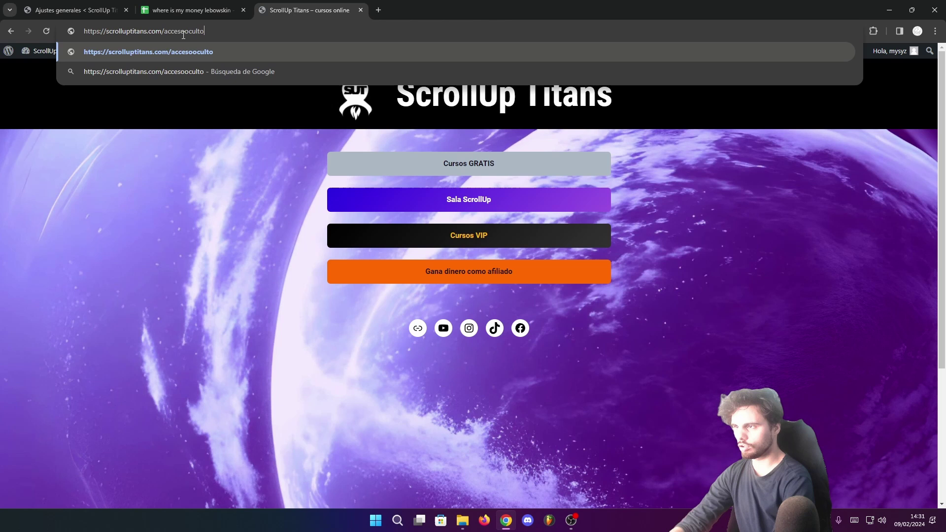
{"action": "key", "text": "Return"}
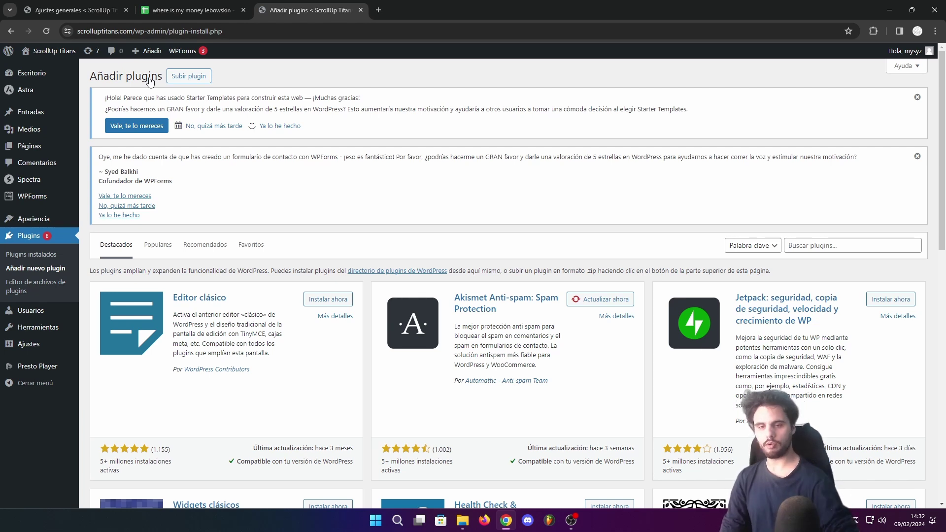
Search for 'ssl', then install and activate Really Simple SSL
{"action": "type", "text": "ssl"}
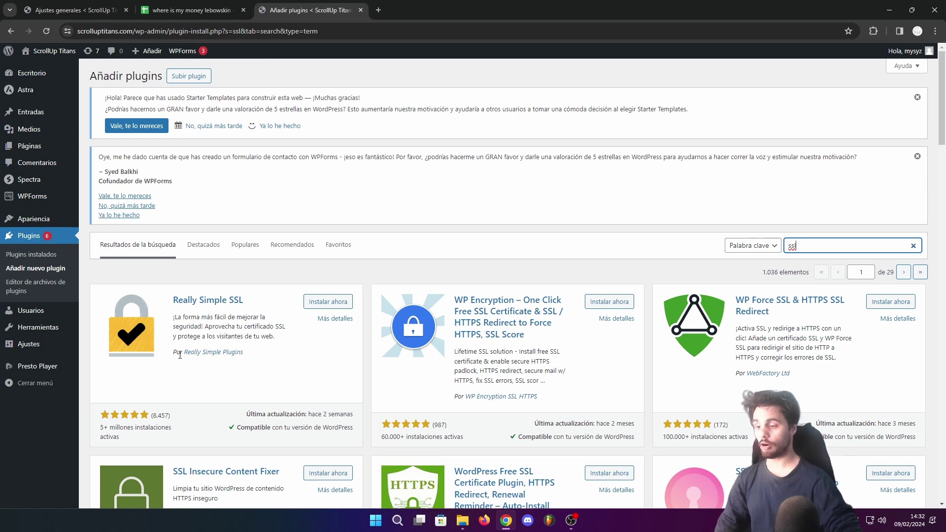
{"action": "left_click", "coordinate": [198, 353]}
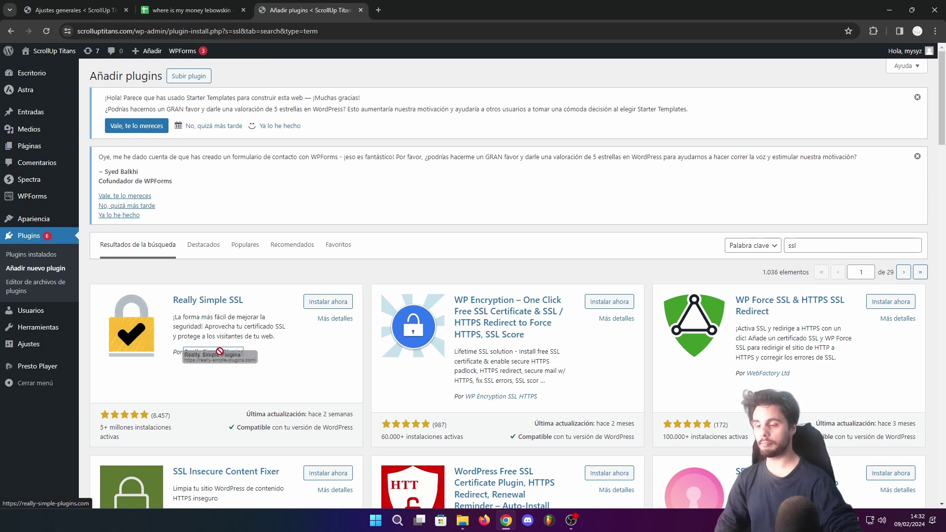
{"action": "left_click", "coordinate": [329, 302]}
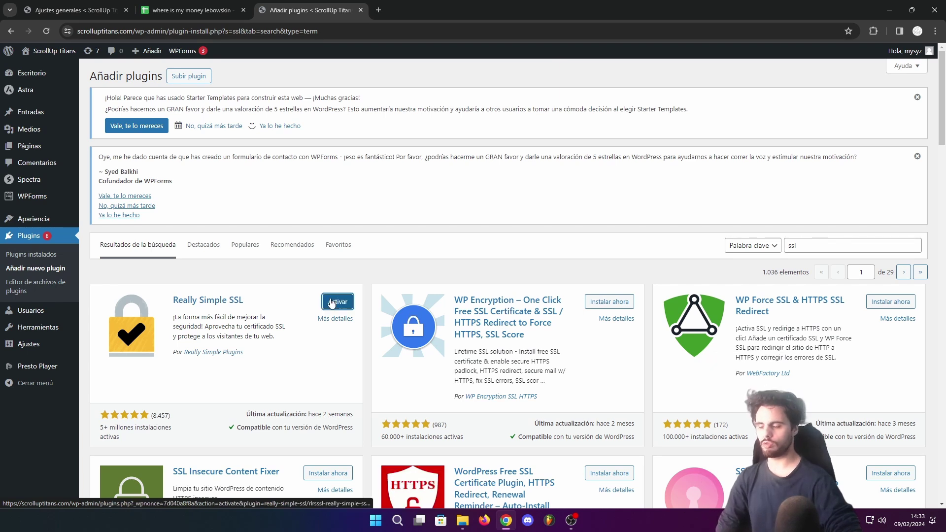
{"action": "left_click", "coordinate": [330, 301]}
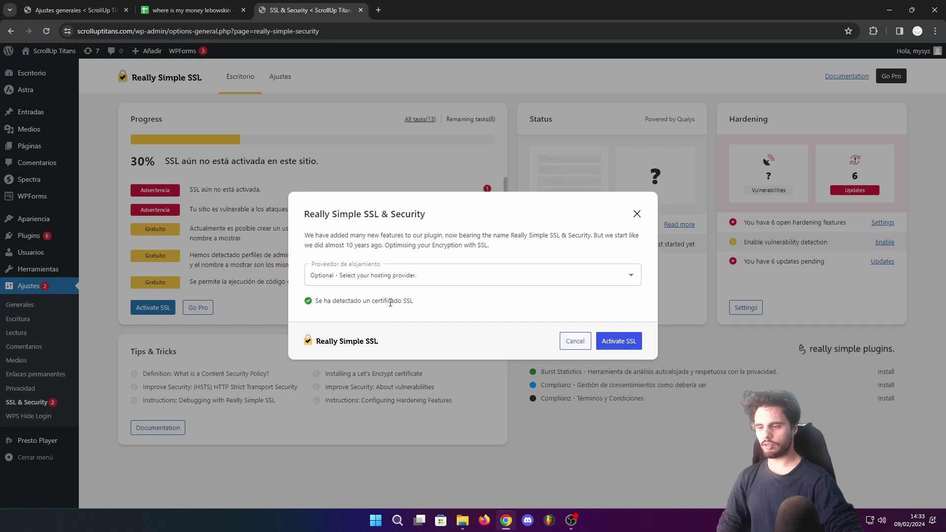
Activate SSL and skip the new-features, email, free-plugins and Pro prompts to finish setup
{"action": "left_click", "coordinate": [615, 343]}
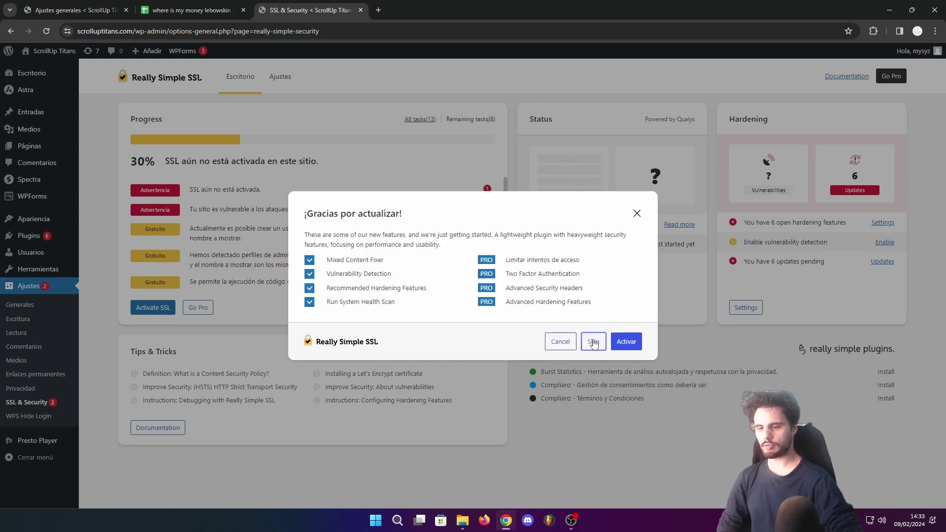
{"action": "left_click", "coordinate": [594, 343]}
{"action": "left_click", "coordinate": [562, 339]}
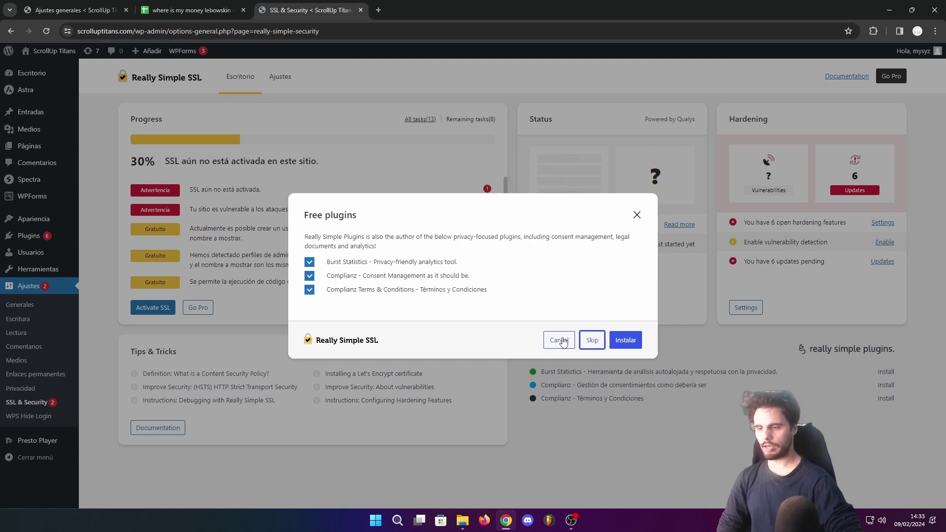
{"action": "left_click", "coordinate": [593, 340]}
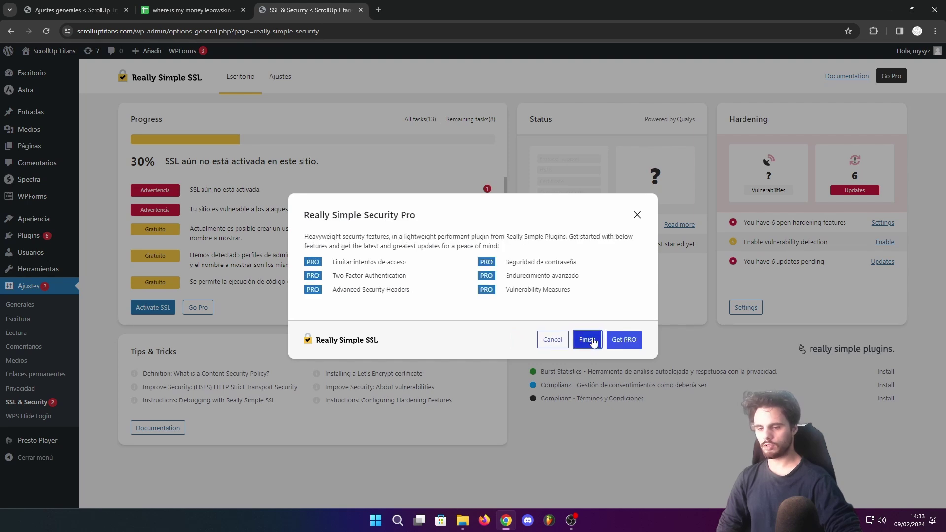
{"action": "left_click", "coordinate": [590, 340]}
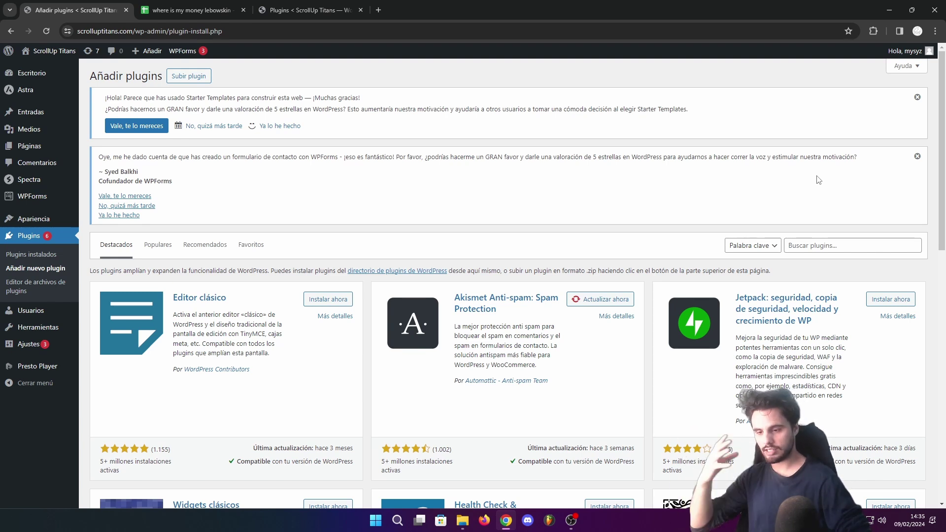
Search for 'yoast seo', then install and activate Yoast SEO
{"action": "left_click", "coordinate": [831, 243]}
{"action": "type", "text": "yoast seo"}
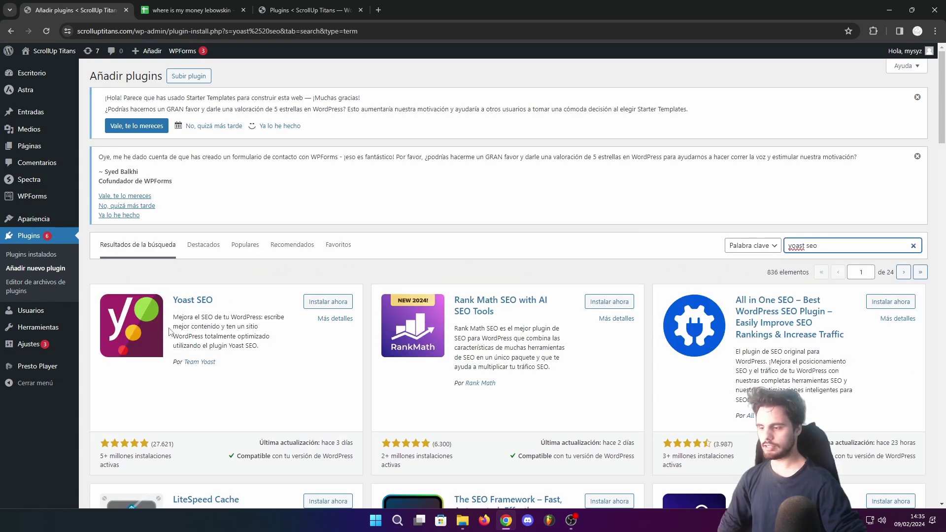
{"action": "left_click", "coordinate": [188, 363]}
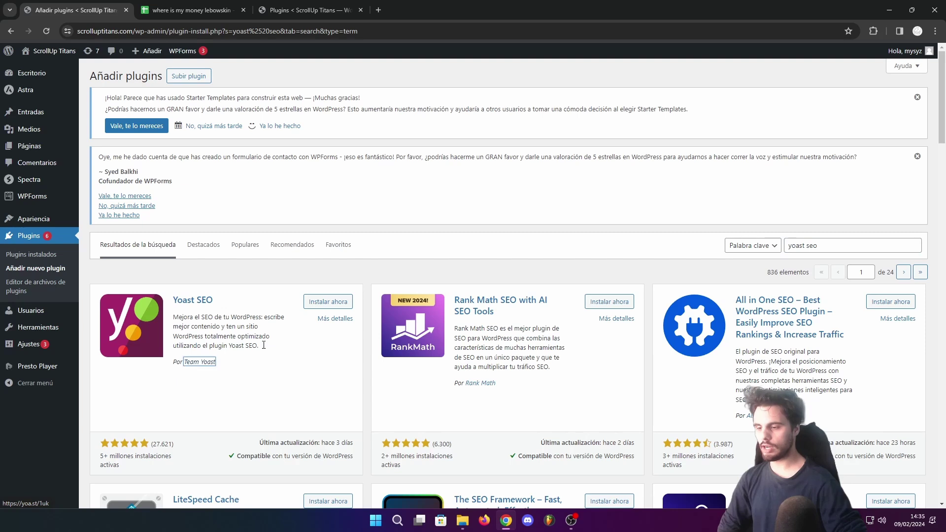
{"action": "left_click", "coordinate": [324, 302]}
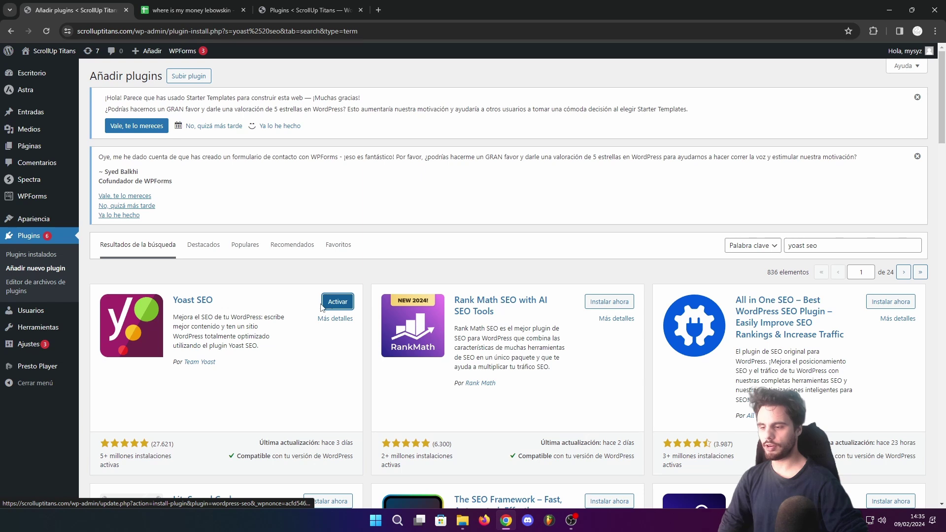
{"action": "left_click", "coordinate": [345, 303]}
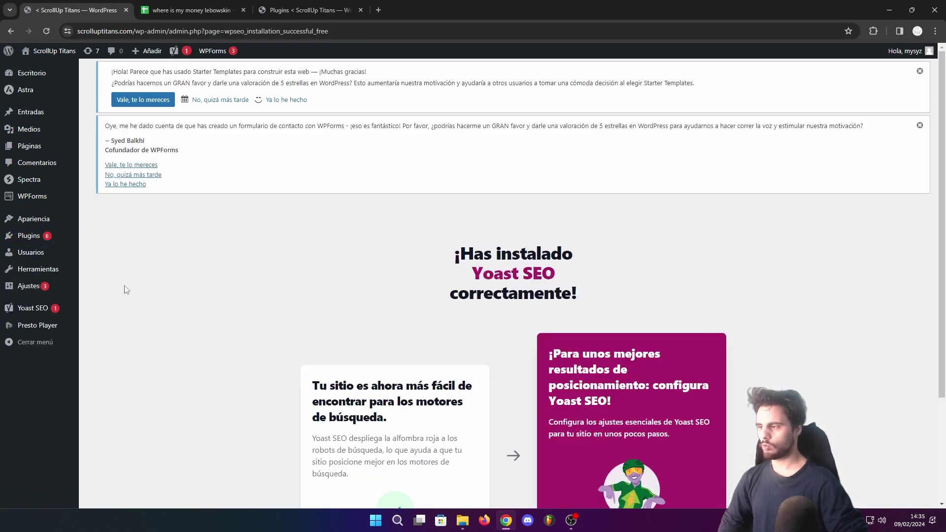
Start a new post from the Entradas menu
{"action": "mouse_move", "coordinate": [34, 131]}
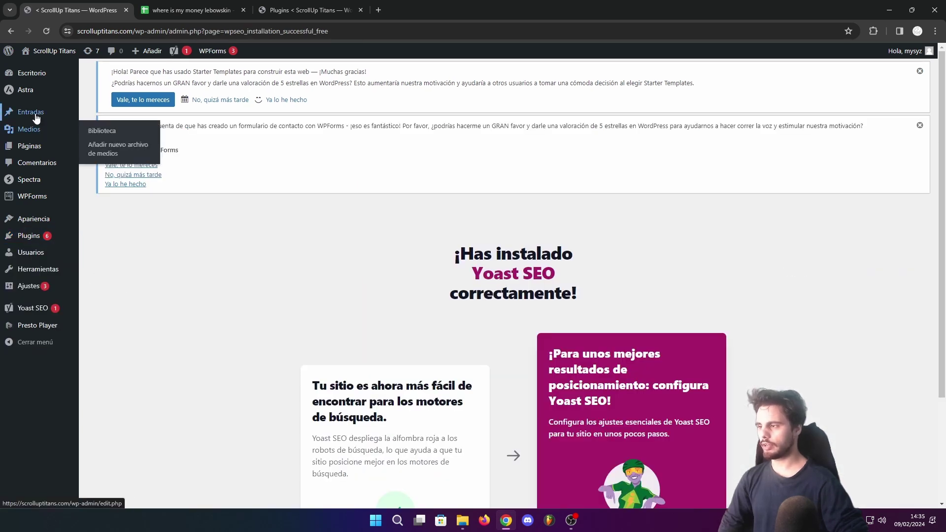
{"action": "left_click", "coordinate": [99, 112]}
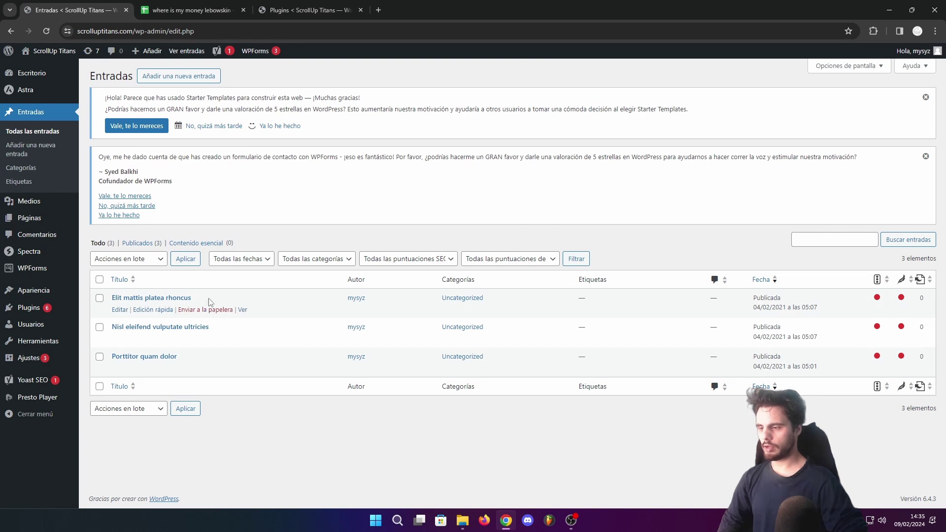
{"action": "left_click", "coordinate": [168, 77]}
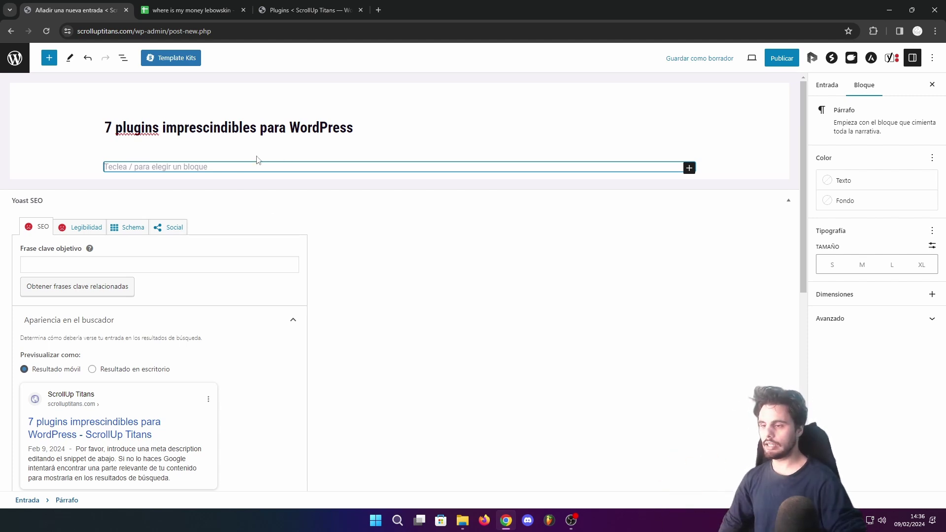
Enter 'plugins para wordpress' as the Yoast focus keyphrase
{"action": "scroll", "coordinate": [154, 209], "scroll_direction": "down", "scroll_amount": 1}
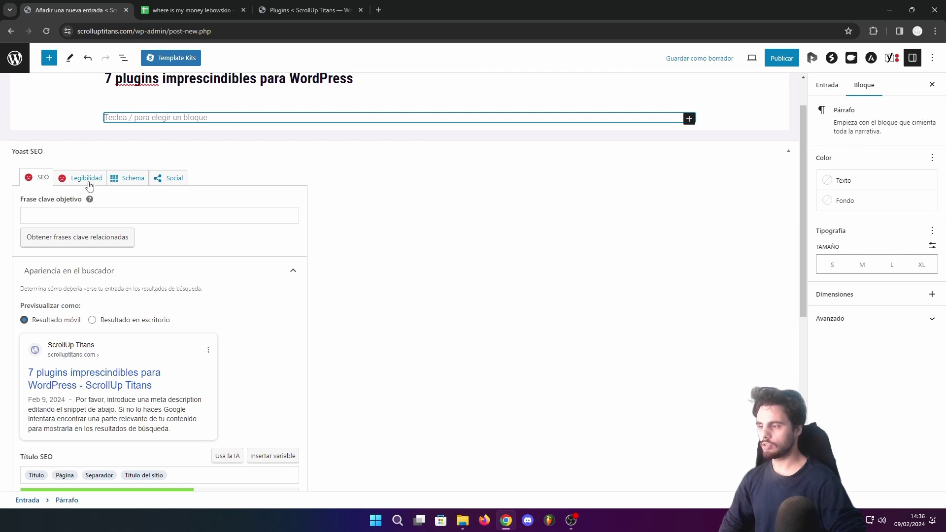
{"action": "scroll", "coordinate": [199, 203], "scroll_direction": "down", "scroll_amount": 1}
{"action": "scroll", "coordinate": [199, 204], "scroll_direction": "down", "scroll_amount": 4}
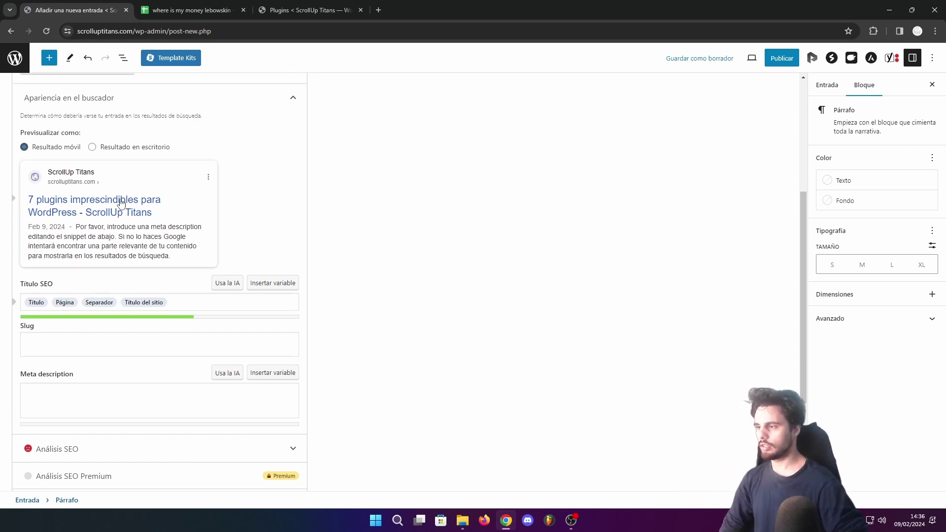
{"action": "scroll", "coordinate": [119, 207], "scroll_direction": "up", "scroll_amount": 4}
{"action": "left_click", "coordinate": [98, 220]}
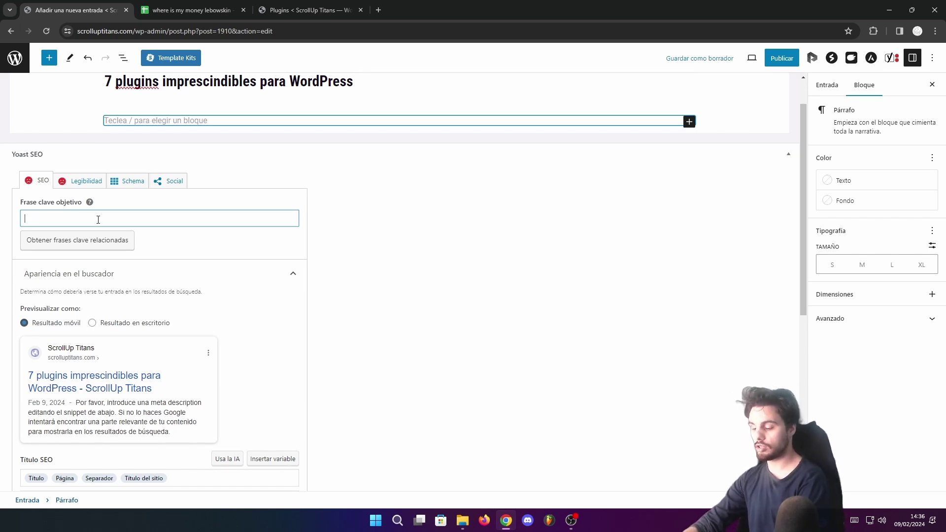
{"action": "type", "text": "ugins para wordpress"}
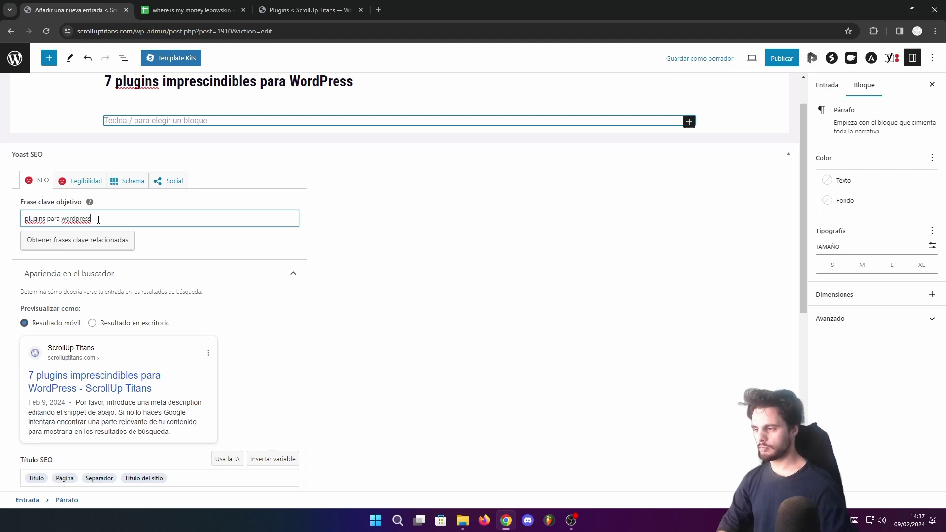
Compare desktop and mobile search previews, then remove the separator and site name from the SEO title
{"action": "scroll", "coordinate": [42, 202], "scroll_direction": "down", "scroll_amount": 2}
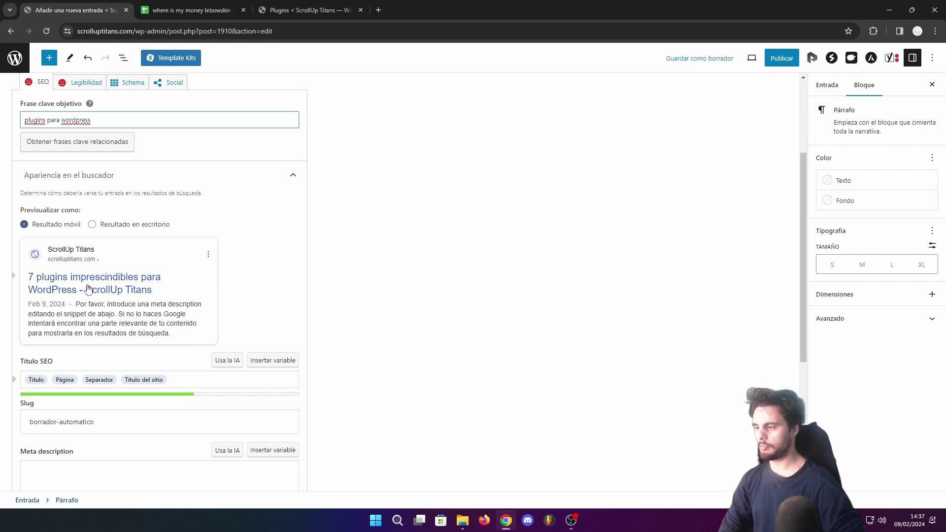
{"action": "left_click", "coordinate": [92, 224]}
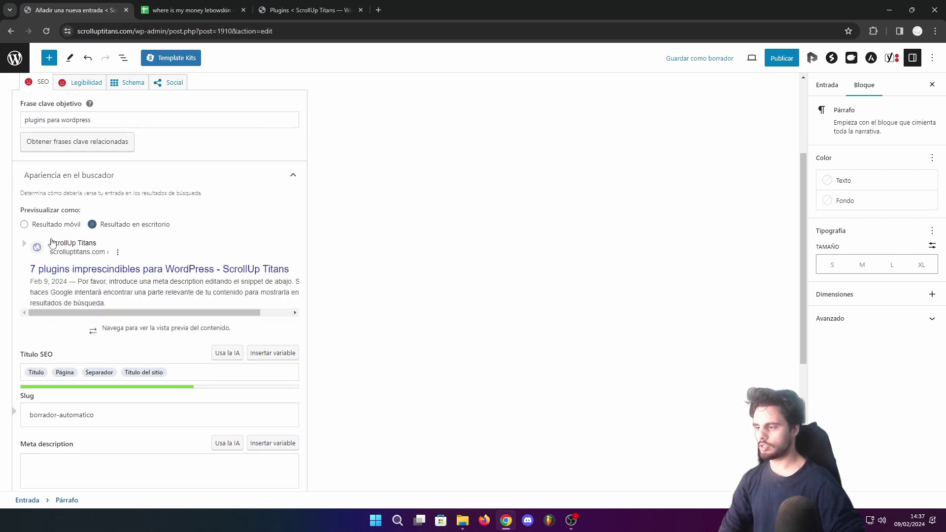
{"action": "left_click", "coordinate": [24, 224]}
{"action": "scroll", "coordinate": [87, 330], "scroll_direction": "down", "scroll_amount": 1}
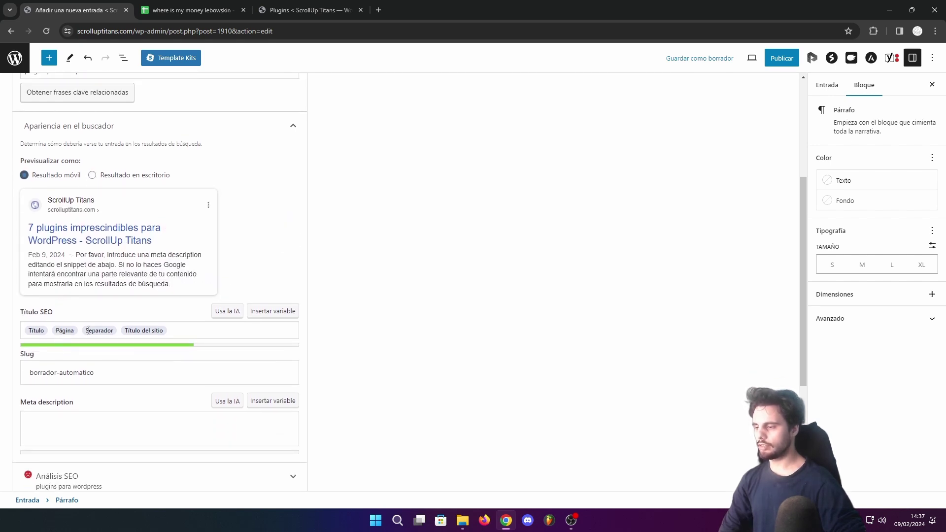
{"action": "left_click", "coordinate": [174, 330]}
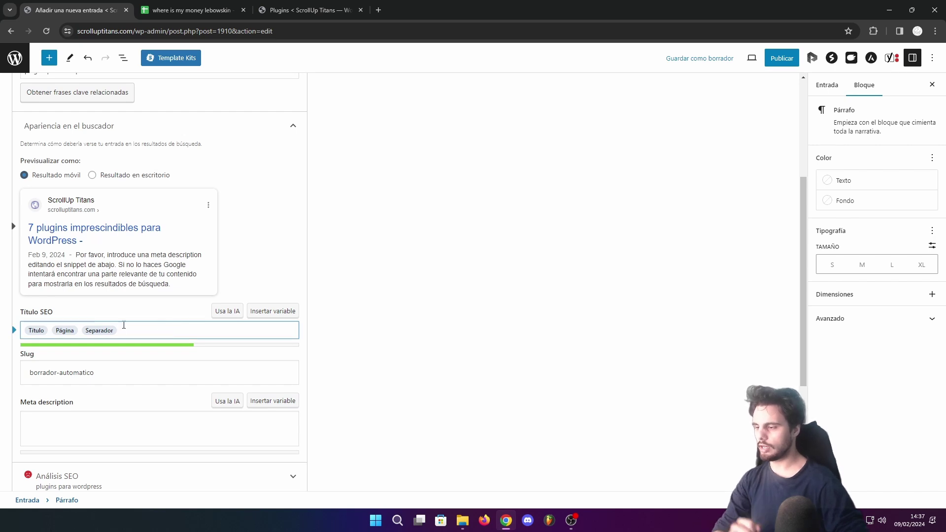
{"action": "key", "text": "BackSpace"}
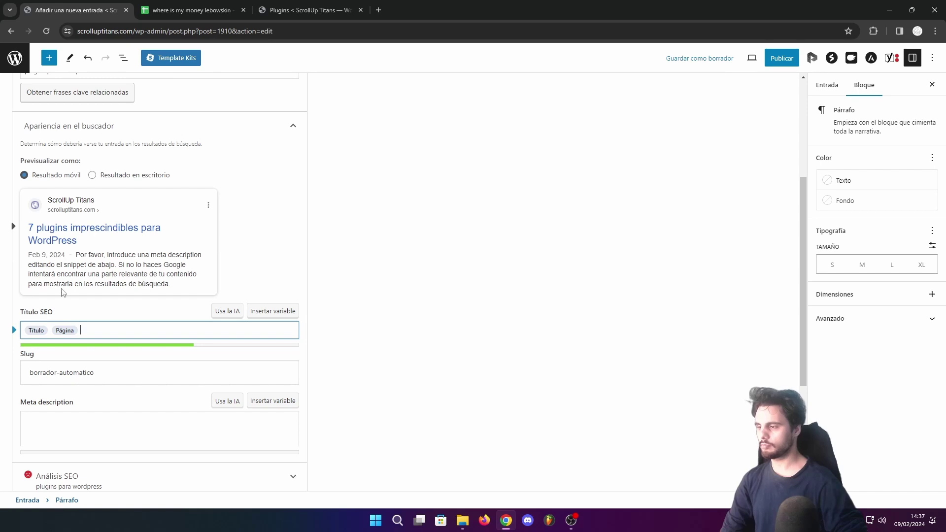
Replace the post slug with '7 plugins imprescindibles'
{"action": "scroll", "coordinate": [113, 266], "scroll_direction": "down", "scroll_amount": 2}
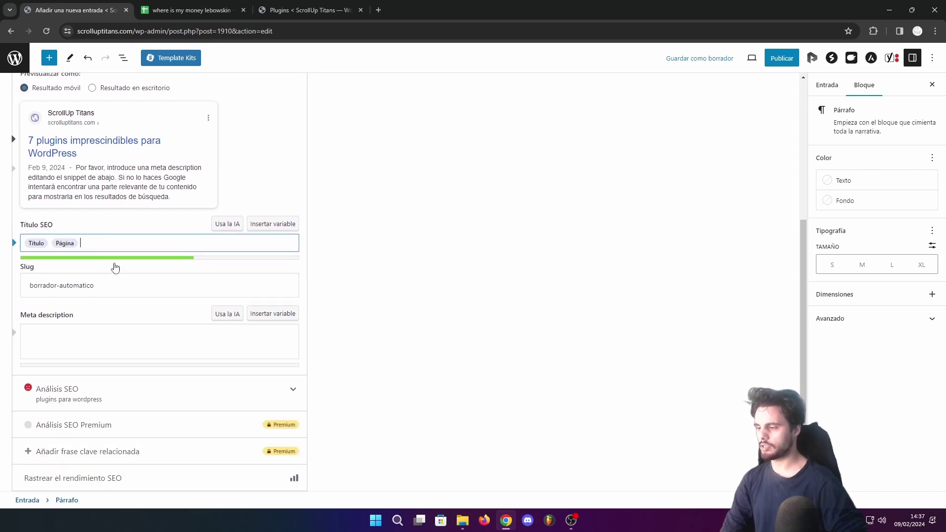
{"action": "triple_click", "coordinate": [80, 274]}
{"action": "type", "text": "7"}
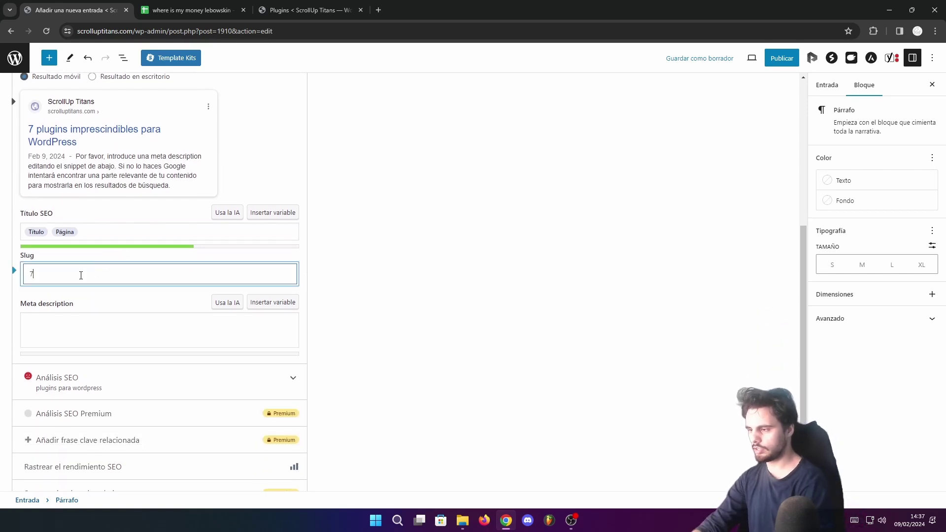
{"action": "type", "text": " plugins imprescindibles"}
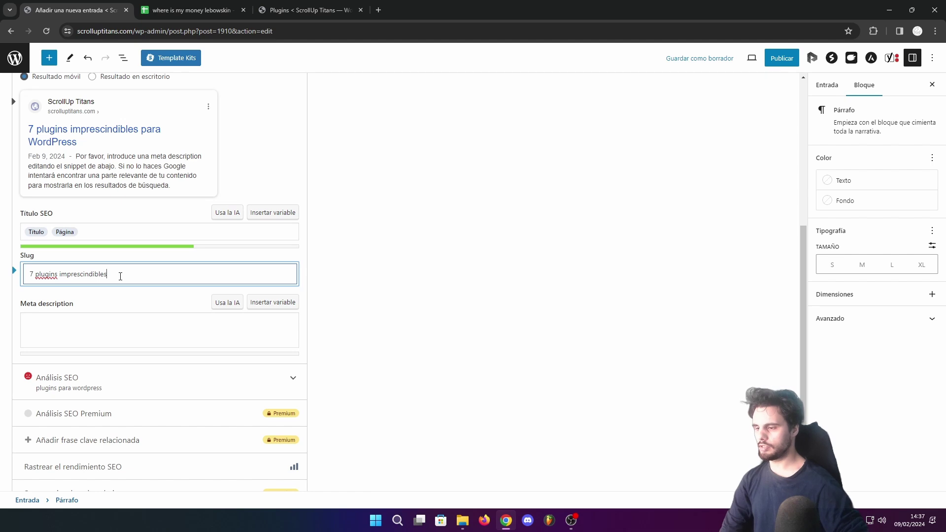
{"action": "left_click", "coordinate": [139, 326]}
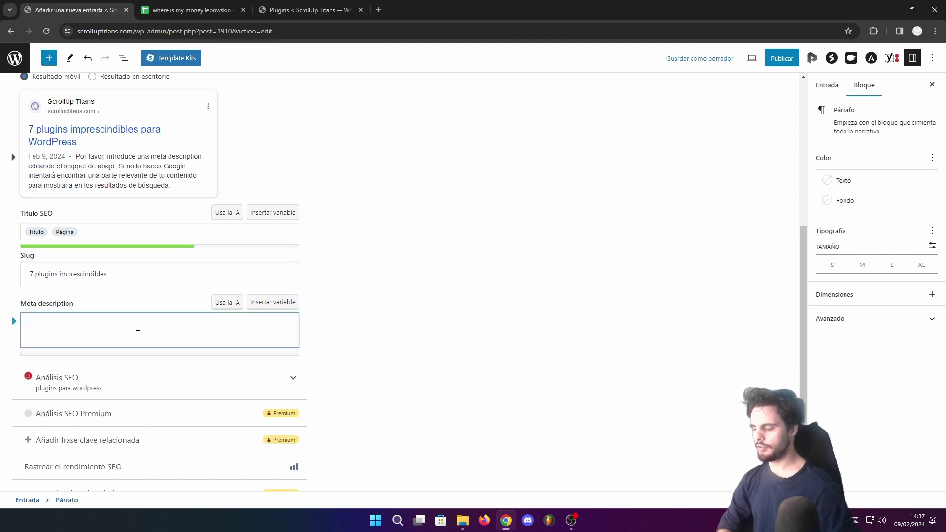
Paste the prepared meta description about speeding up the site and tidy its ending
{"action": "type", "text": "con estos plugins ayudaras a acelerar tu sitio web de una manjera eficaz por encima de la media, te lo recomiento se que te va a encantar"}
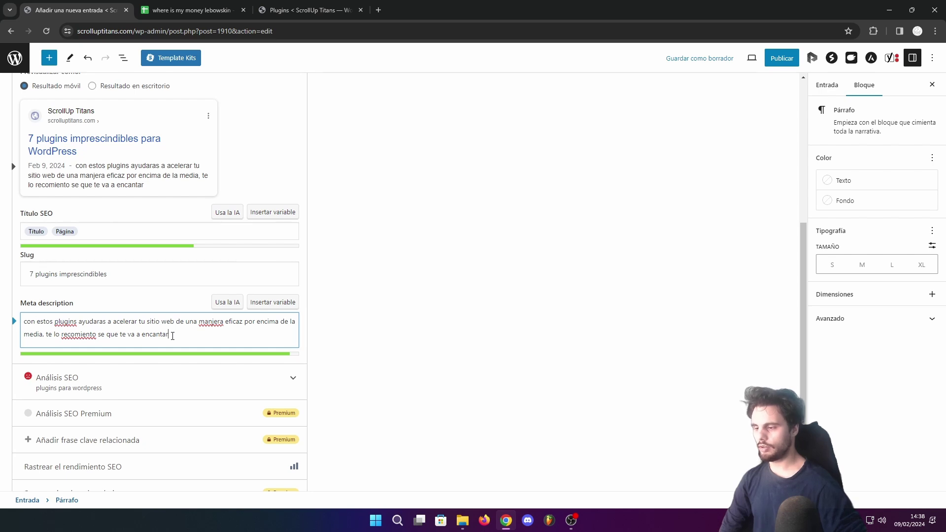
{"action": "left_click_drag", "start_coordinate": [172, 337], "coordinate": [162, 321]}
{"action": "key", "text": "BackSpace"}
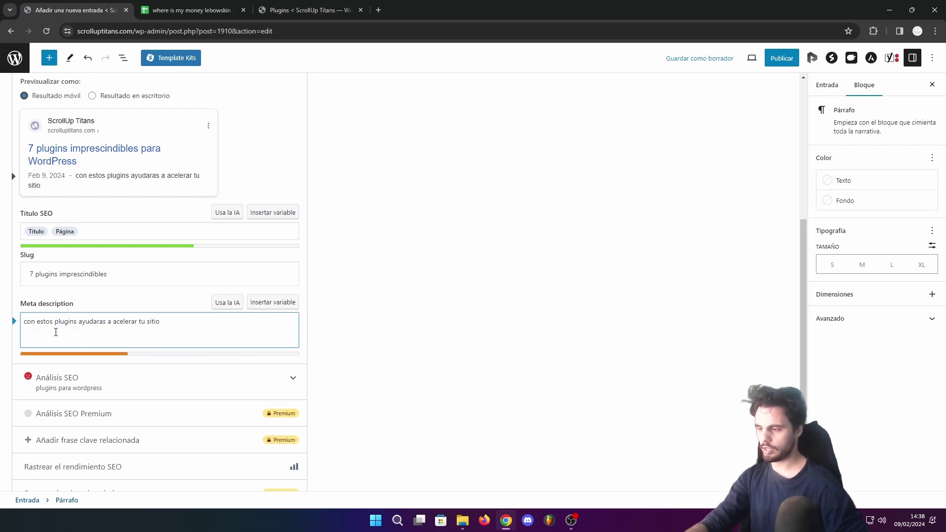
{"action": "key", "text": "ctrl+z"}
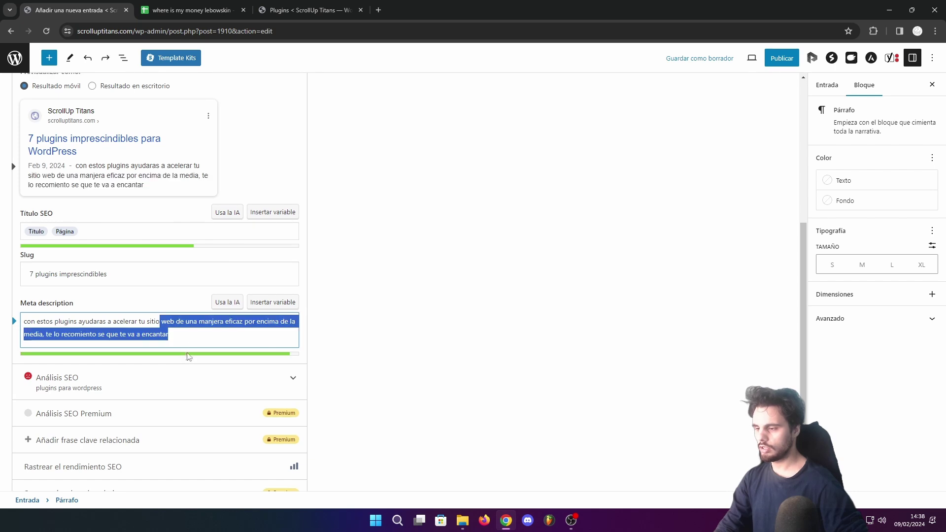
{"action": "left_click", "coordinate": [194, 337]}
{"action": "type", "text": "esfgsdgsdgsd"}
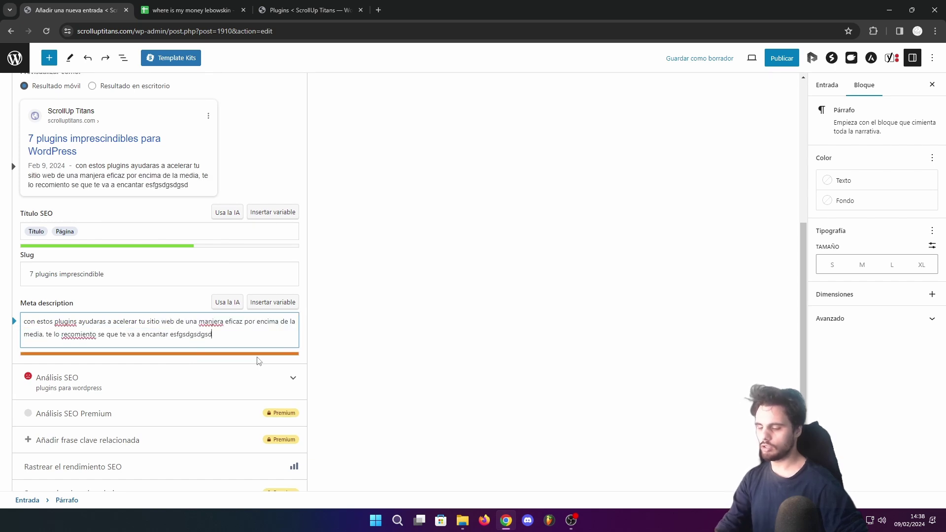
{"action": "key", "text": "BackSpace"}
{"action": "key", "text": "BackSpace"}
{"action": "key", "text": "BackSpace"}
{"action": "key", "text": "BackSpace"}
{"action": "key", "text": "BackSpace"}
{"action": "key", "text": "BackSpace"}
{"action": "key", "text": "BackSpace"}
{"action": "key", "text": "BackSpace"}
{"action": "key", "text": "BackSpace"}
{"action": "key", "text": "BackSpace"}
{"action": "key", "text": "BackSpace"}
{"action": "key", "text": "BackSpace"}
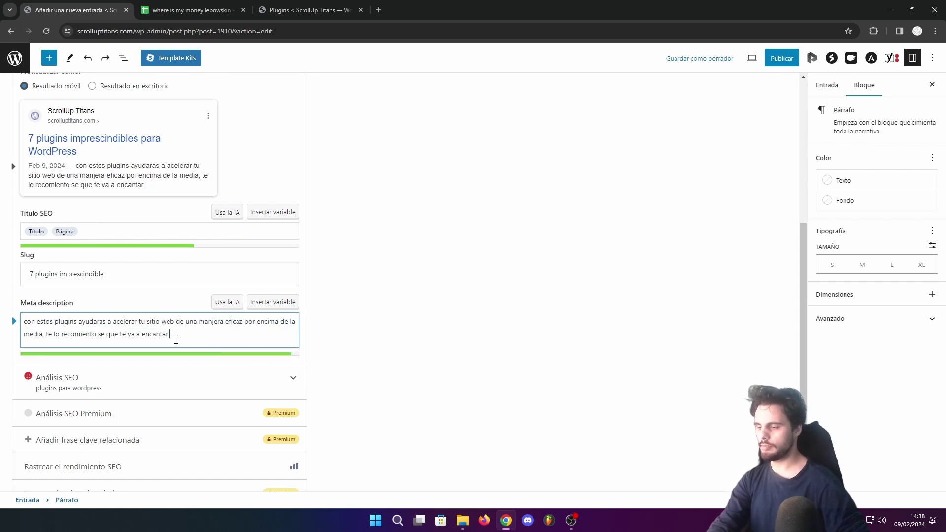
Review the finished meta description and return to the top of the SEO panel
{"action": "left_click_drag", "start_coordinate": [173, 336], "coordinate": [24, 324]}
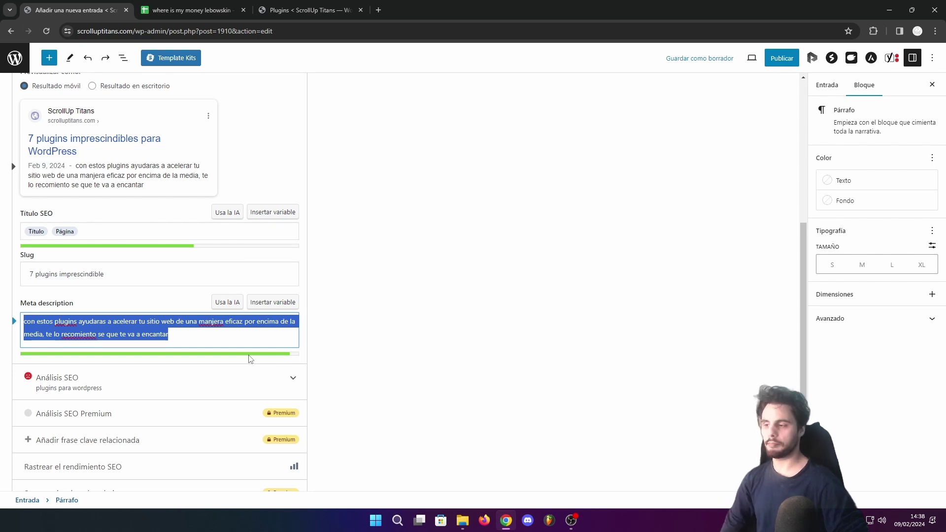
{"action": "left_click", "coordinate": [157, 187]}
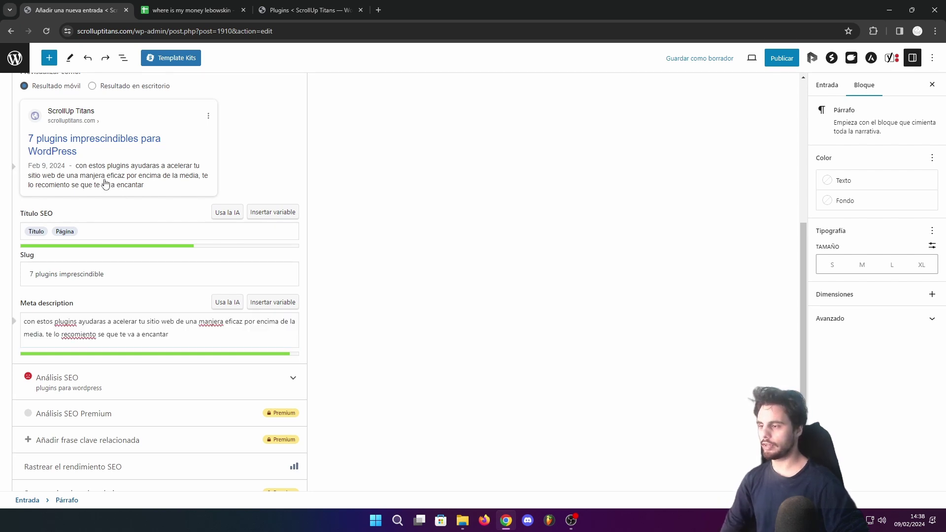
{"action": "left_click", "coordinate": [78, 169]}
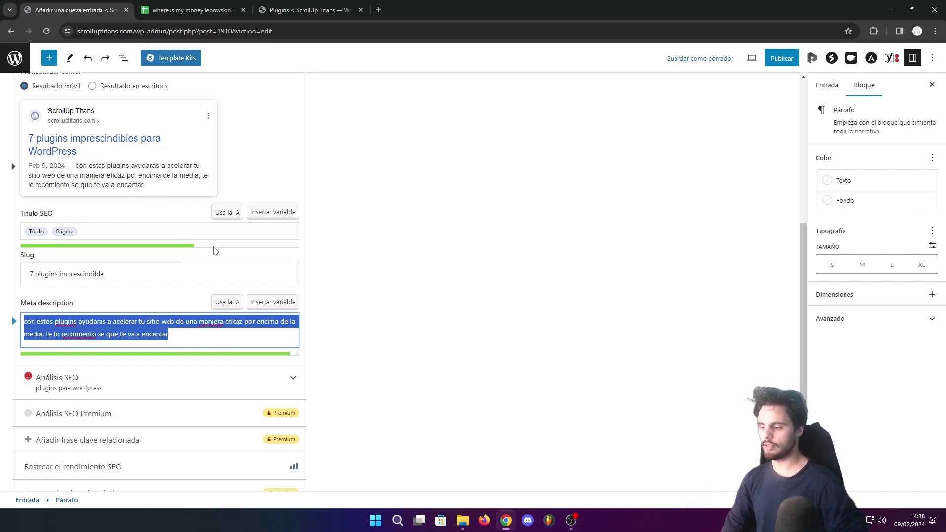
{"action": "scroll", "coordinate": [115, 323], "scroll_direction": "down", "scroll_amount": 2}
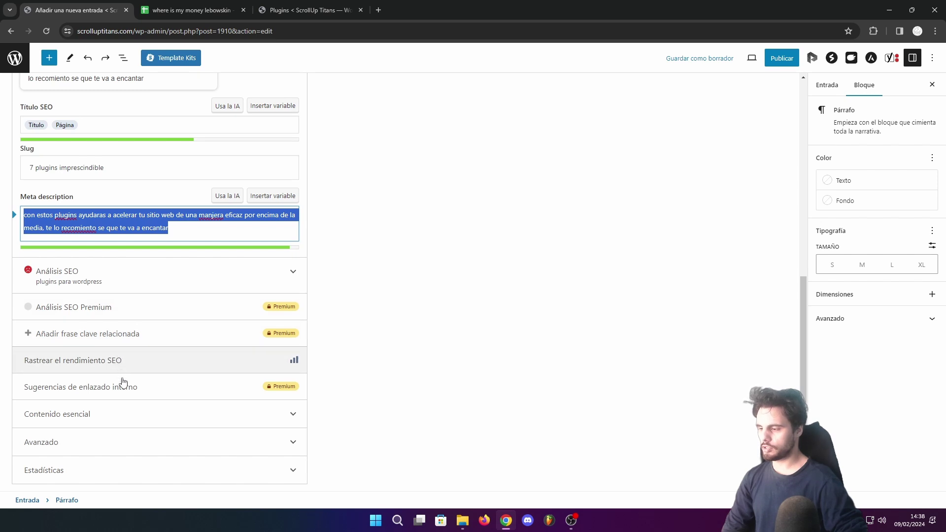
{"action": "left_click", "coordinate": [115, 455]}
{"action": "scroll", "coordinate": [140, 412], "scroll_direction": "up", "scroll_amount": 3}
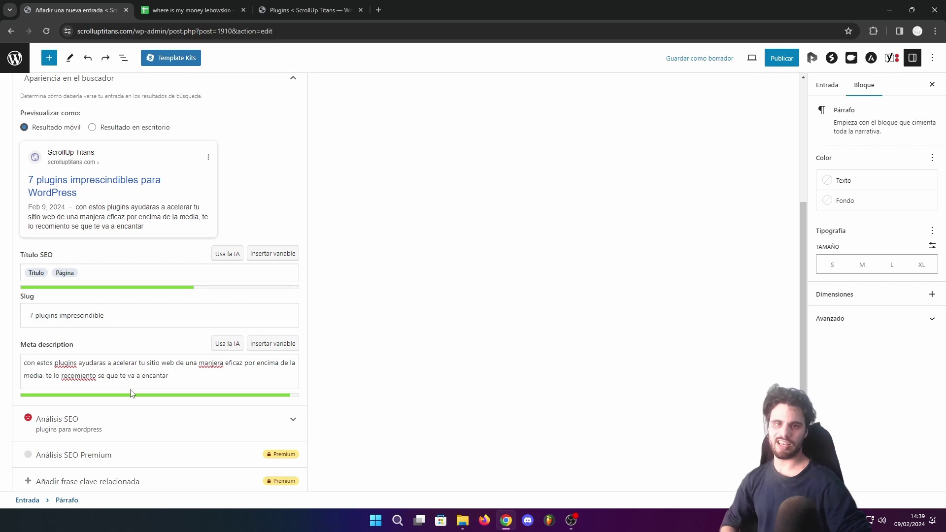
{"action": "scroll", "coordinate": [188, 376], "scroll_direction": "up", "scroll_amount": 2}
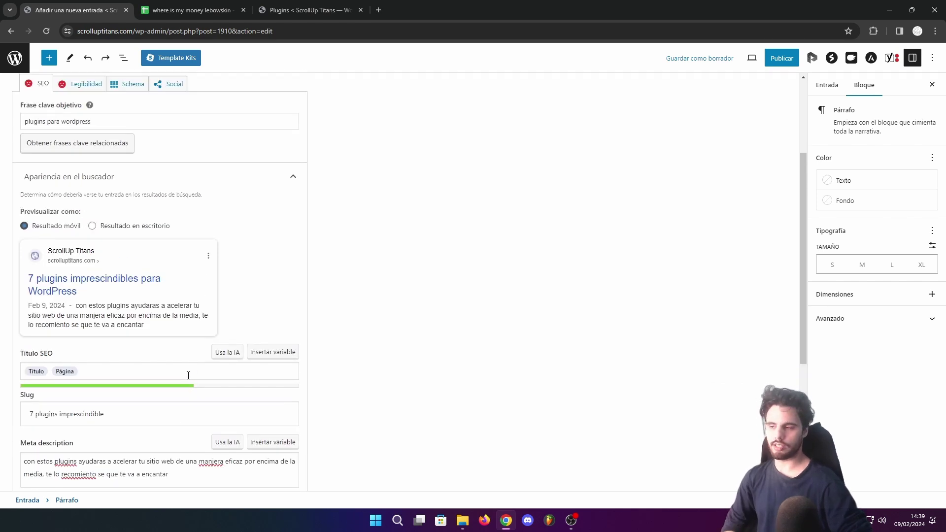
{"action": "scroll", "coordinate": [188, 376], "scroll_direction": "up", "scroll_amount": 3}
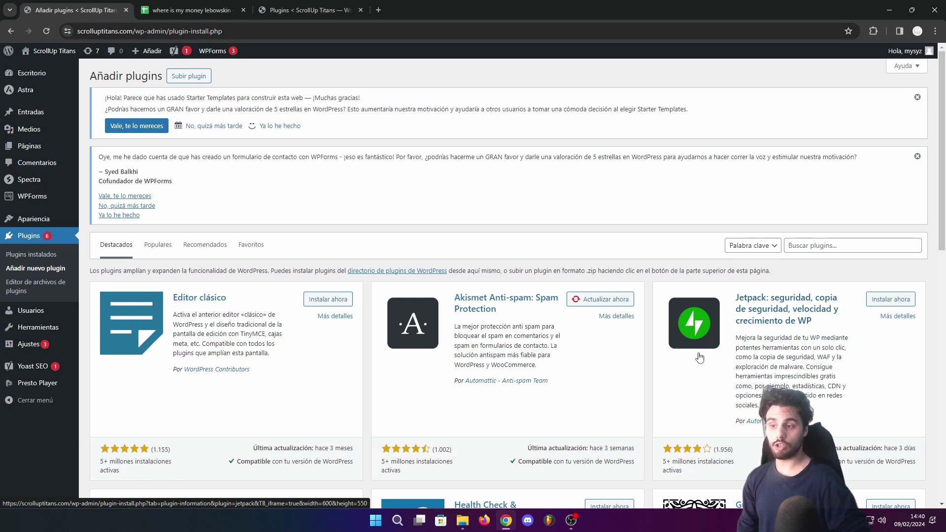
Search for 'lazyload', then install and activate LazyLoad Background Images
{"action": "left_click", "coordinate": [820, 244]}
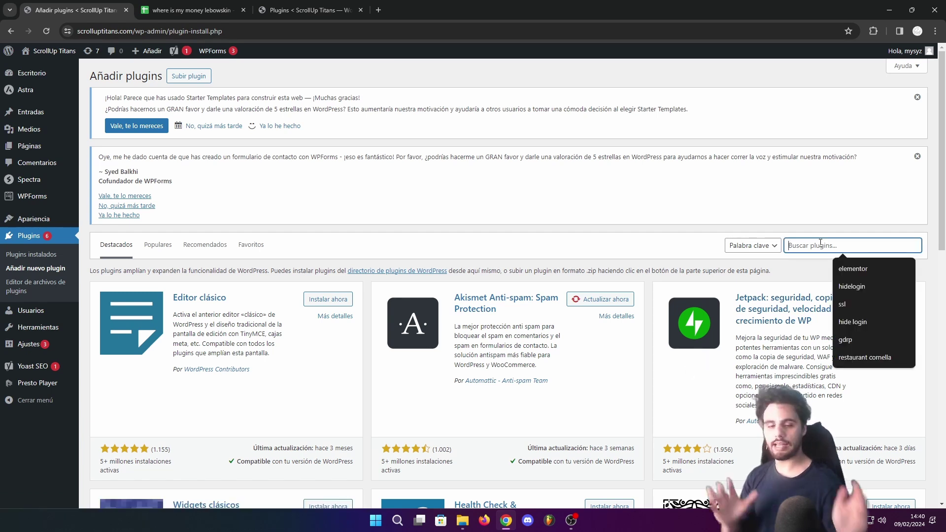
{"action": "type", "text": "lazyload"}
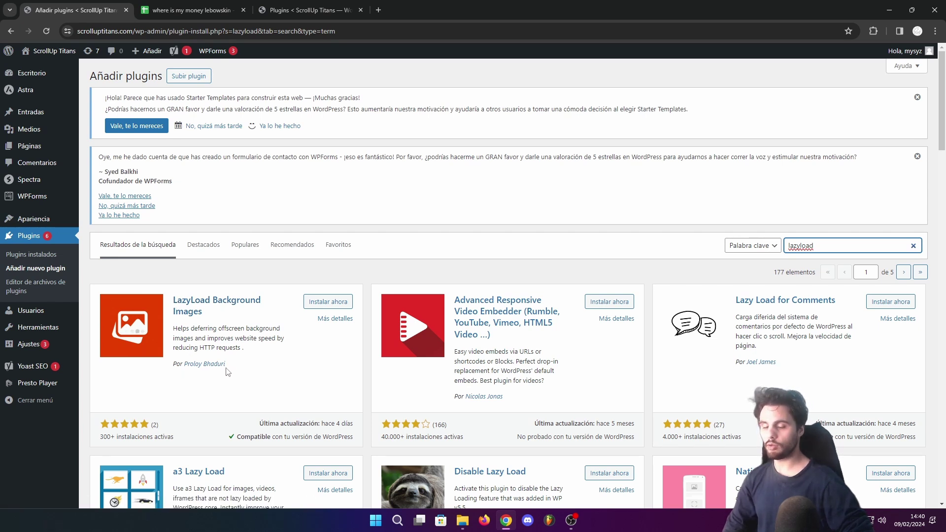
{"action": "left_click", "coordinate": [321, 303]}
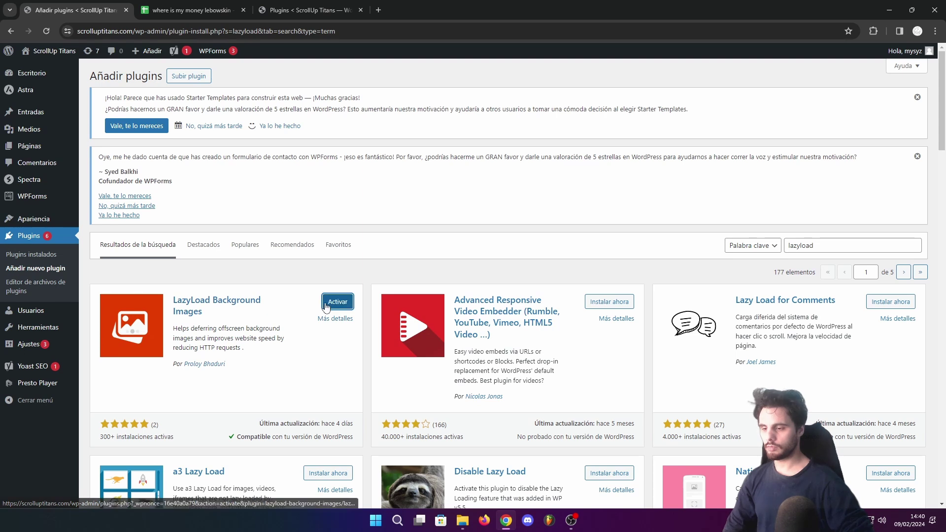
{"action": "left_click", "coordinate": [323, 302]}
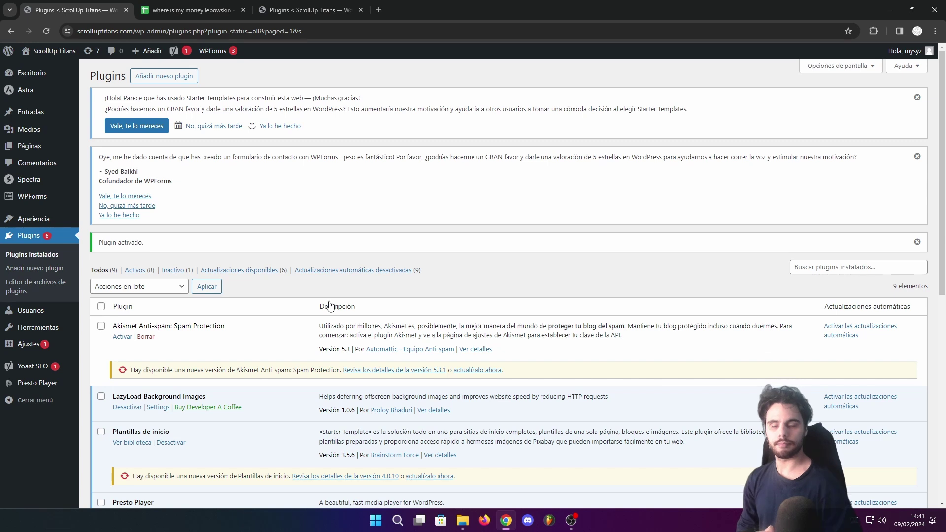
In LazyLoad Background Images settings, switch on lazy loading of background images
{"action": "scroll", "coordinate": [329, 306], "scroll_direction": "down", "scroll_amount": 3}
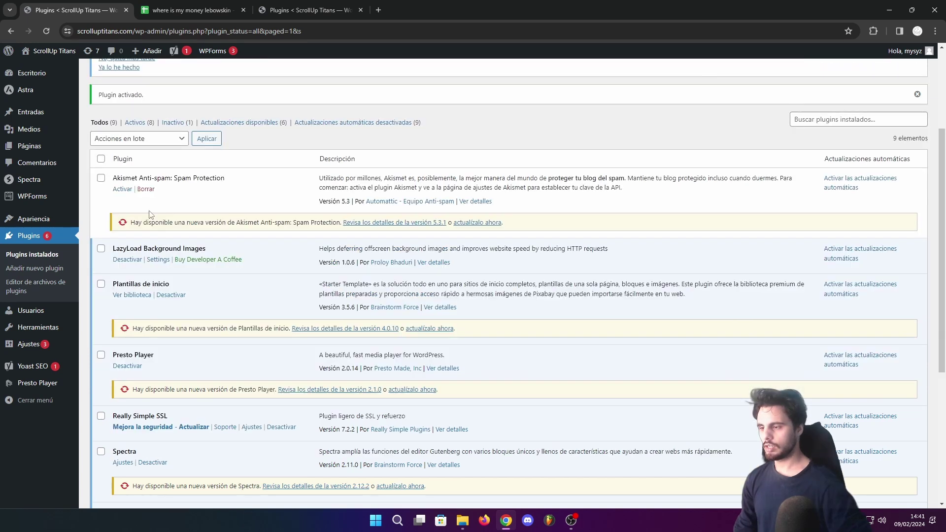
{"action": "left_click", "coordinate": [154, 260]}
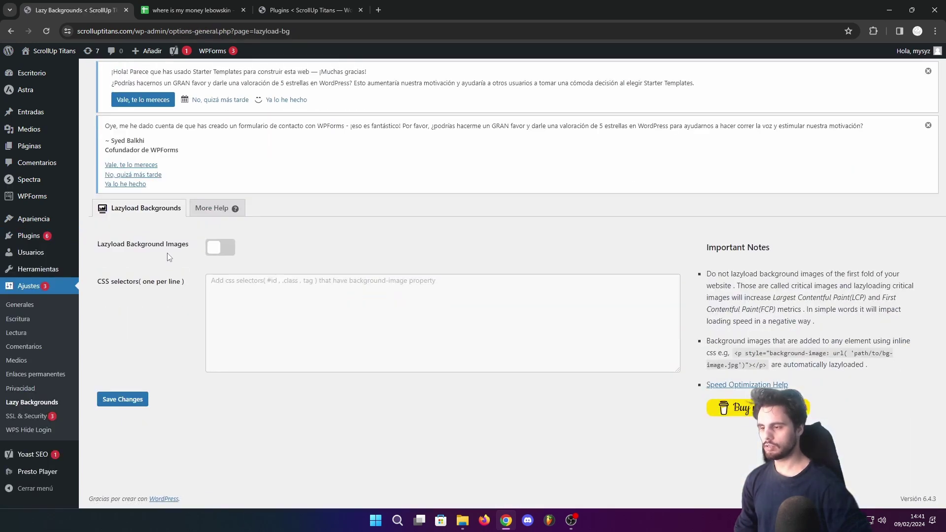
{"action": "left_click", "coordinate": [220, 249]}
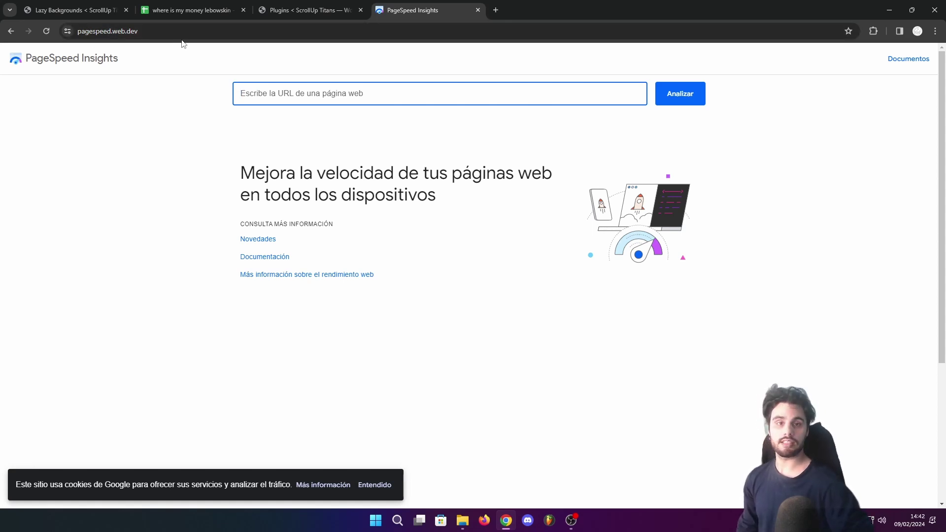
Analyze scrolluptitans.com in PageSpeed Insights to get its mobile report, scoring 84 for performance
{"action": "left_click_drag", "start_coordinate": [125, 59], "coordinate": [28, 58]}
{"action": "left_click", "coordinate": [250, 94]}
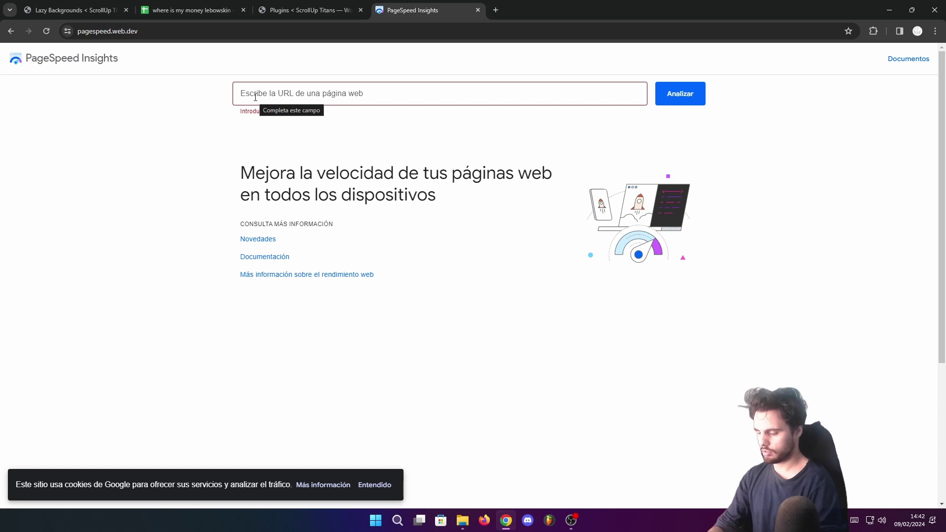
{"action": "type", "text": "scrolluptitans.com"}
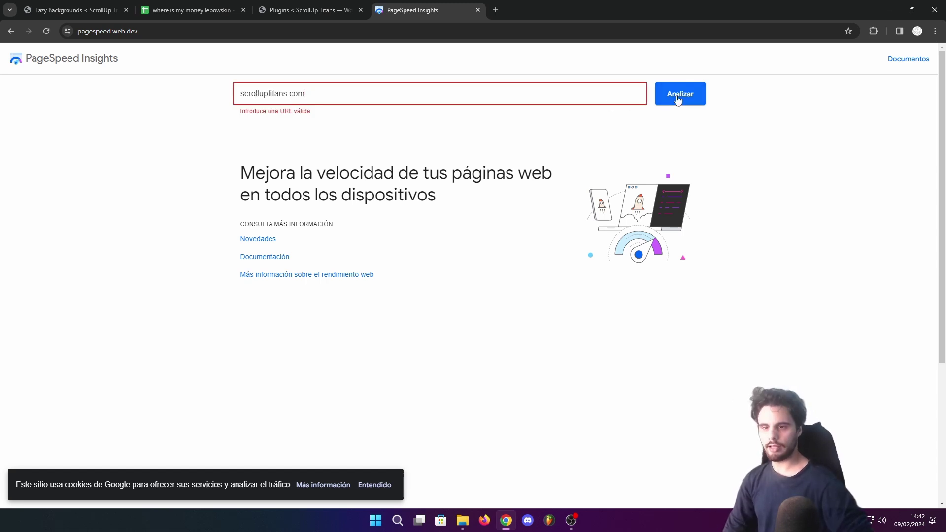
{"action": "left_click", "coordinate": [679, 95]}
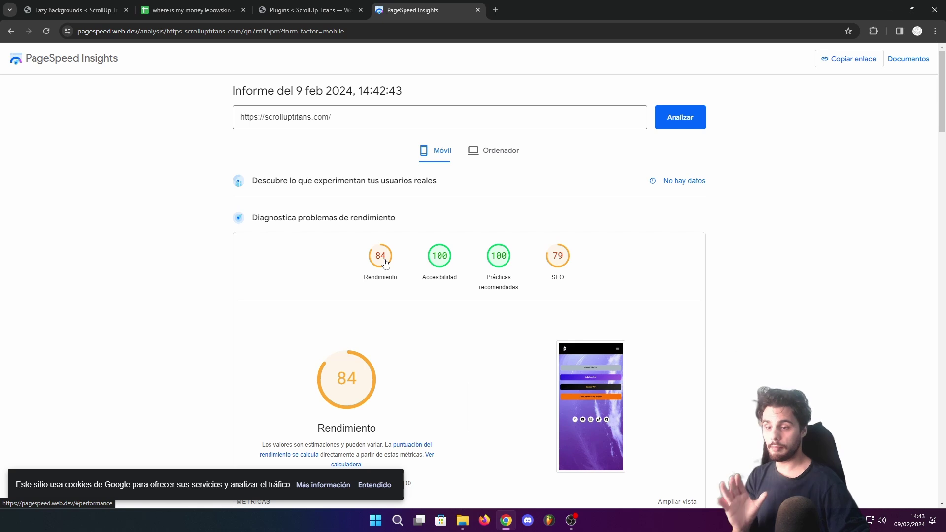
Review the metrics, switch to the Ordenador desktop results (performance 96), then close the PageSpeed tab
{"action": "scroll", "coordinate": [385, 262], "scroll_direction": "down", "scroll_amount": 6}
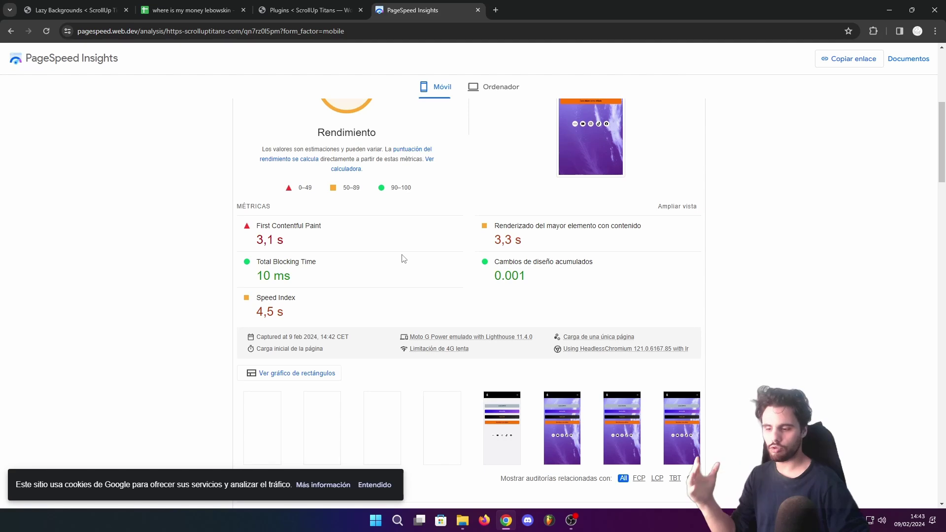
{"action": "scroll", "coordinate": [403, 259], "scroll_direction": "up", "scroll_amount": 5}
{"action": "left_click", "coordinate": [476, 152]}
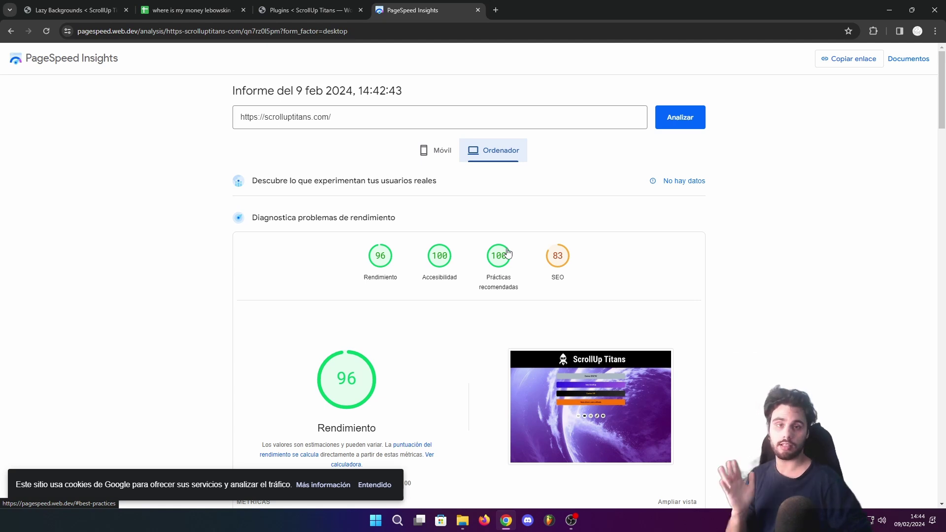
{"action": "key", "text": "ctrl+w"}
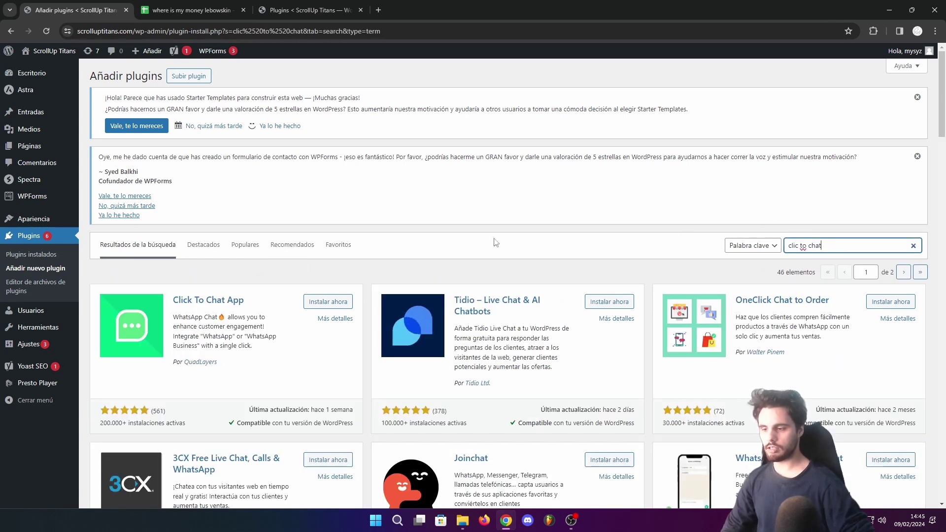
Install and activate Click To Chat App, then find it as Social Chat 7.3.0 in the Plugins list
{"action": "left_click", "coordinate": [328, 301]}
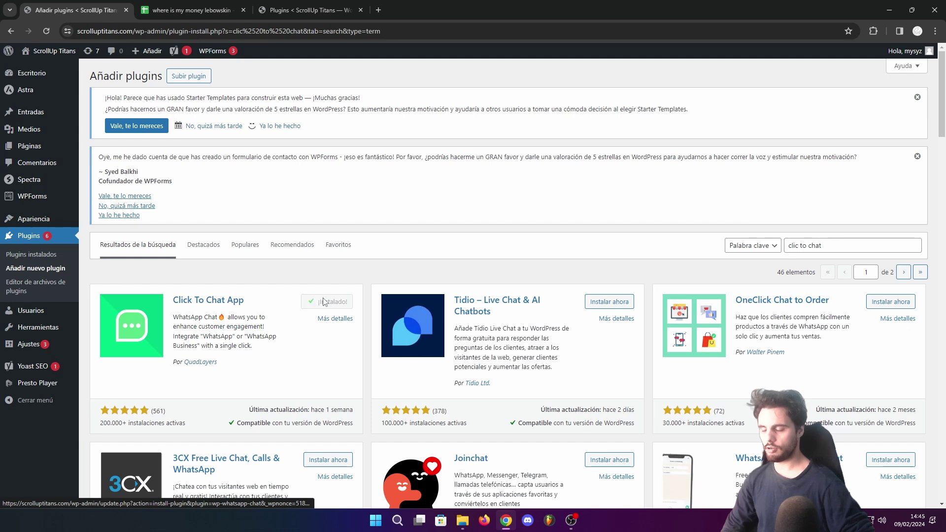
{"action": "left_click", "coordinate": [331, 303]}
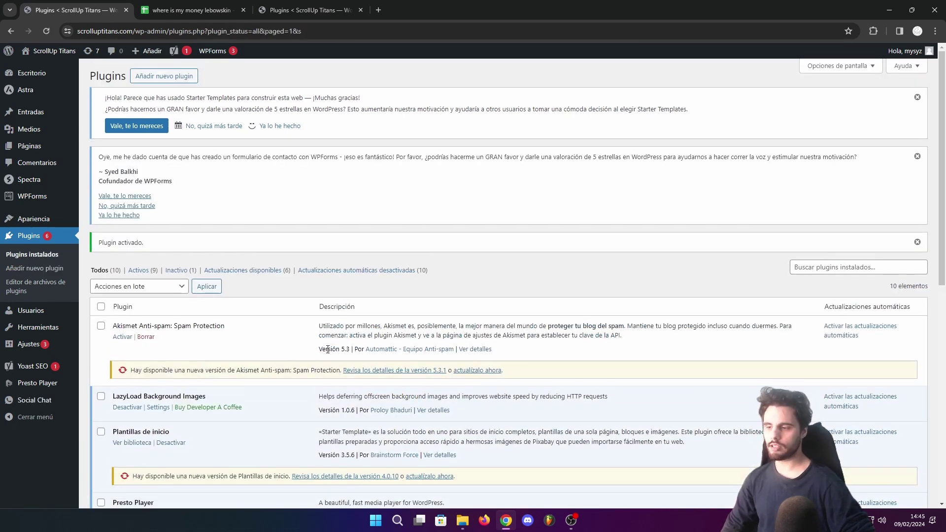
{"action": "scroll", "coordinate": [328, 349], "scroll_direction": "down", "scroll_amount": 8}
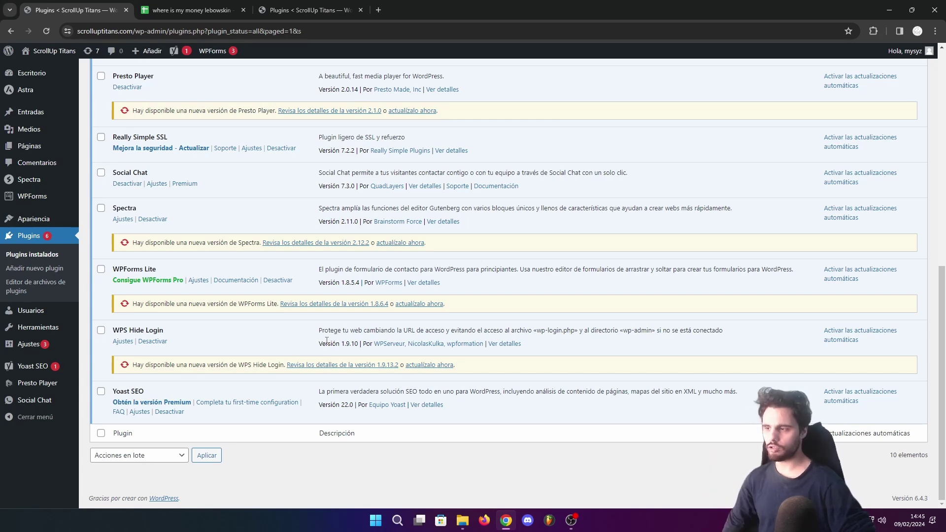
{"action": "scroll", "coordinate": [326, 340], "scroll_direction": "up", "scroll_amount": 2}
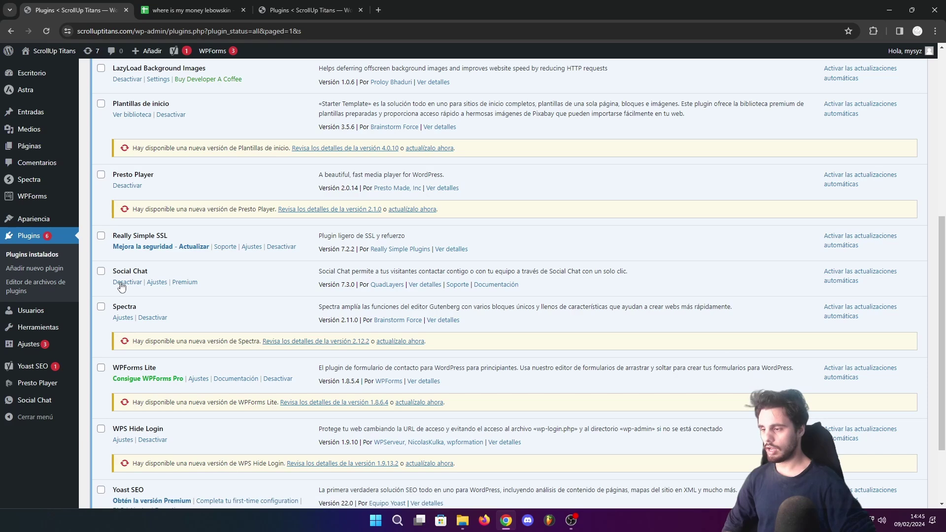
In Social Chat's button settings, set the chat button position to bottom left
{"action": "left_click", "coordinate": [155, 284]}
{"action": "left_click", "coordinate": [250, 186]}
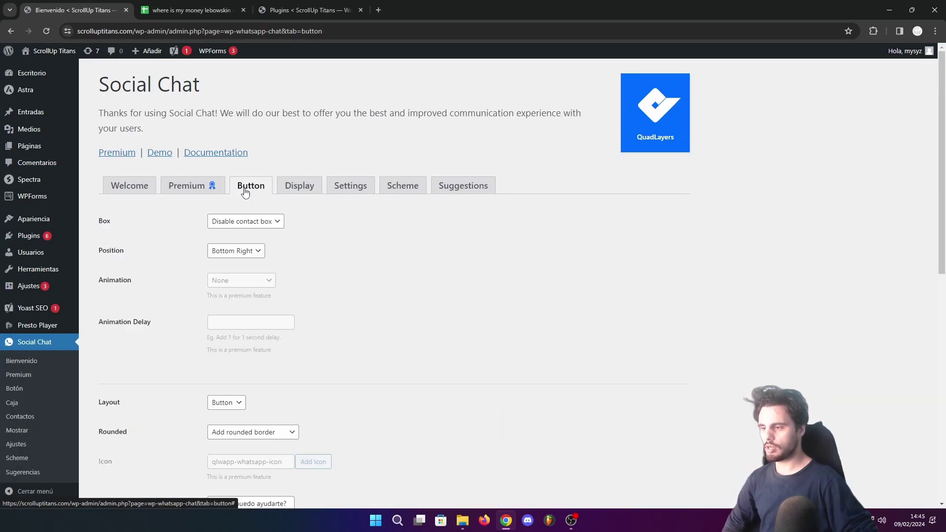
{"action": "left_click", "coordinate": [253, 252]}
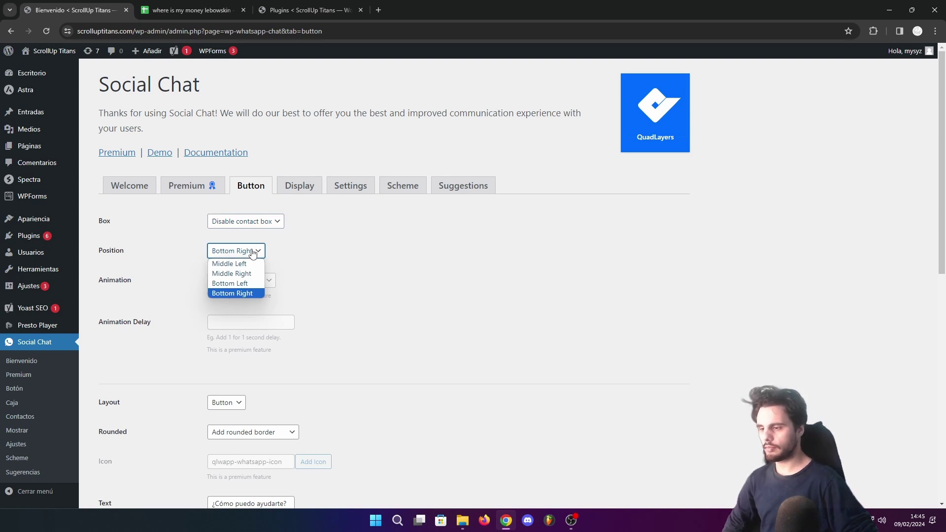
{"action": "left_click", "coordinate": [243, 284]}
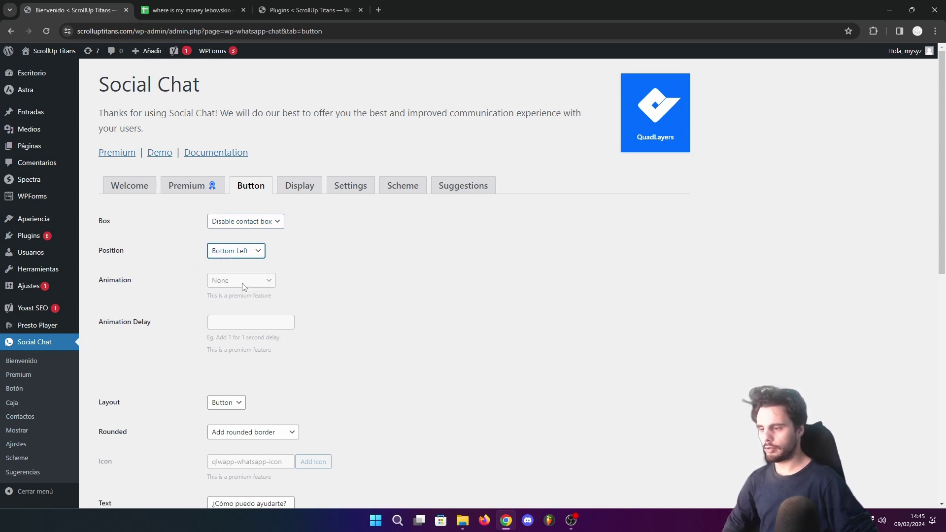
{"action": "left_click", "coordinate": [568, 520]}
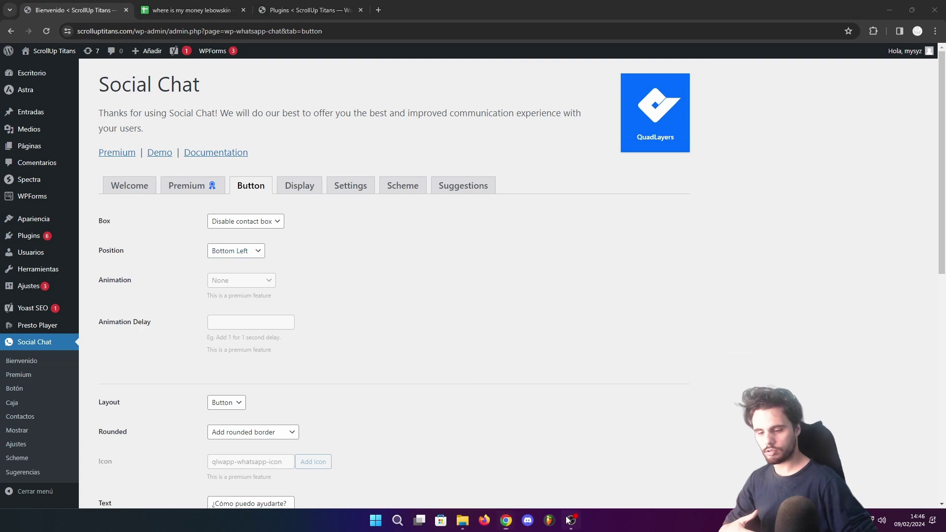
{"action": "left_click", "coordinate": [569, 520]}
{"action": "scroll", "coordinate": [240, 306], "scroll_direction": "down", "scroll_amount": 2}
Keep the chat button's layout set to Button
{"action": "left_click", "coordinate": [240, 306]}
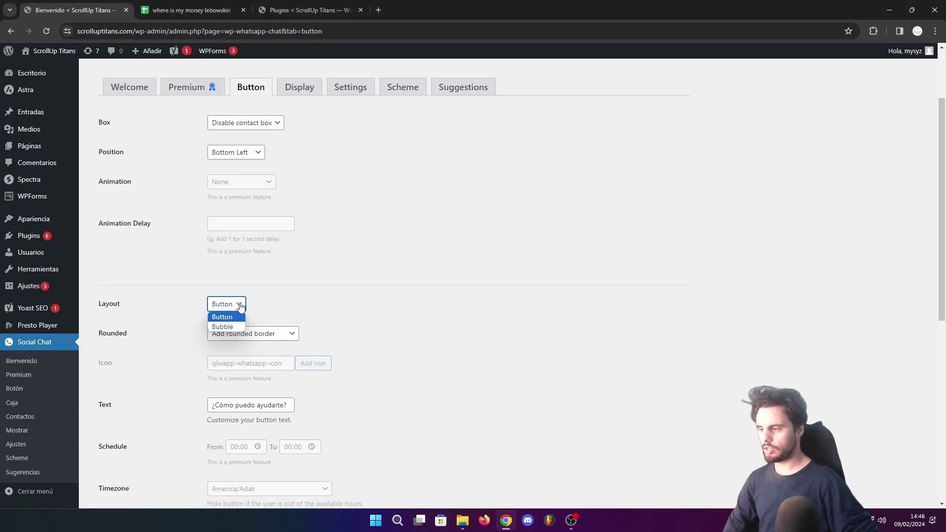
{"action": "left_click", "coordinate": [329, 303]}
{"action": "scroll", "coordinate": [317, 323], "scroll_direction": "down", "scroll_amount": 2}
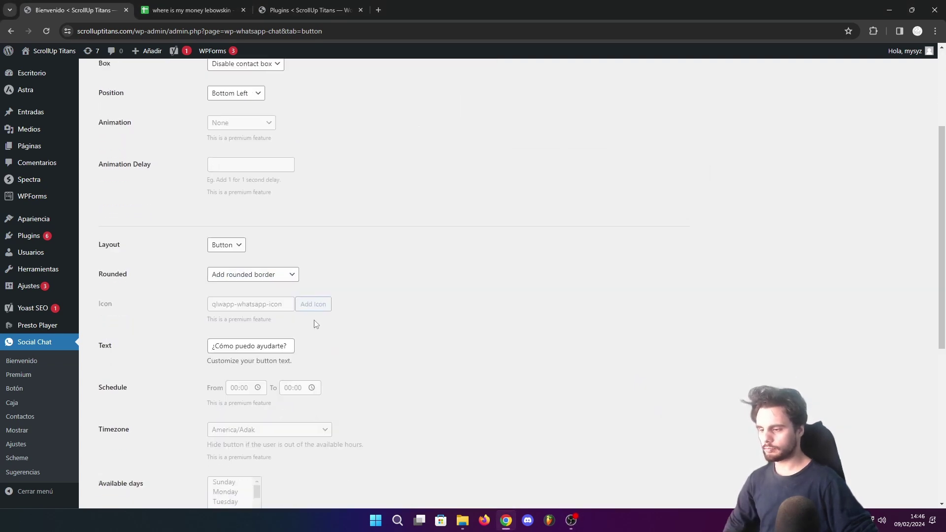
{"action": "scroll", "coordinate": [298, 319], "scroll_direction": "down", "scroll_amount": 1}
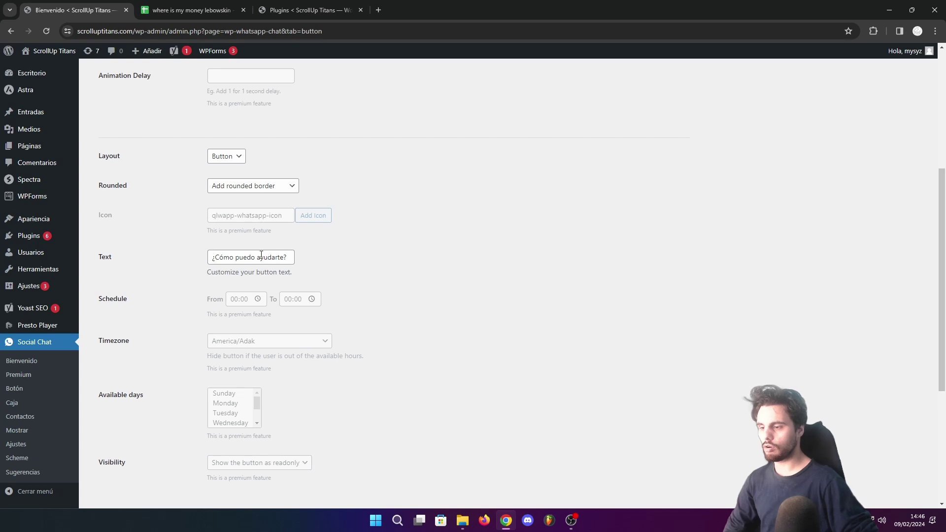
{"action": "left_click_drag", "start_coordinate": [292, 257], "coordinate": [184, 263]}
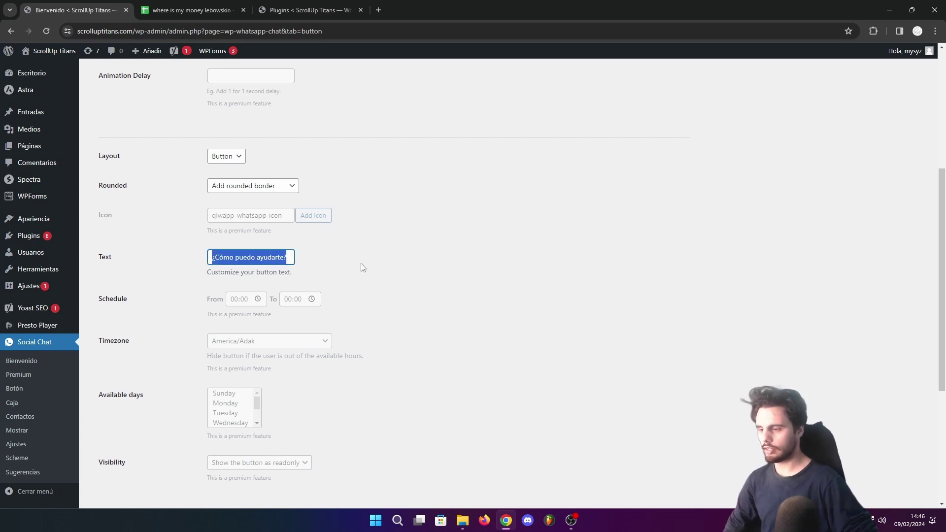
{"action": "scroll", "coordinate": [361, 270], "scroll_direction": "down", "scroll_amount": 3}
{"action": "scroll", "coordinate": [348, 282], "scroll_direction": "down", "scroll_amount": 2}
Replace the phone number with the full international WhatsApp number, save, and select the default message
{"action": "double_click", "coordinate": [244, 342]}
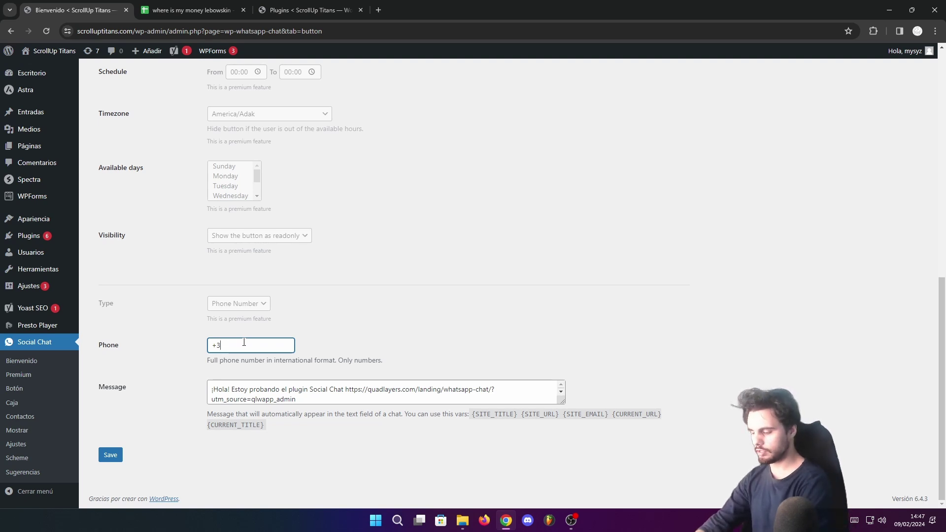
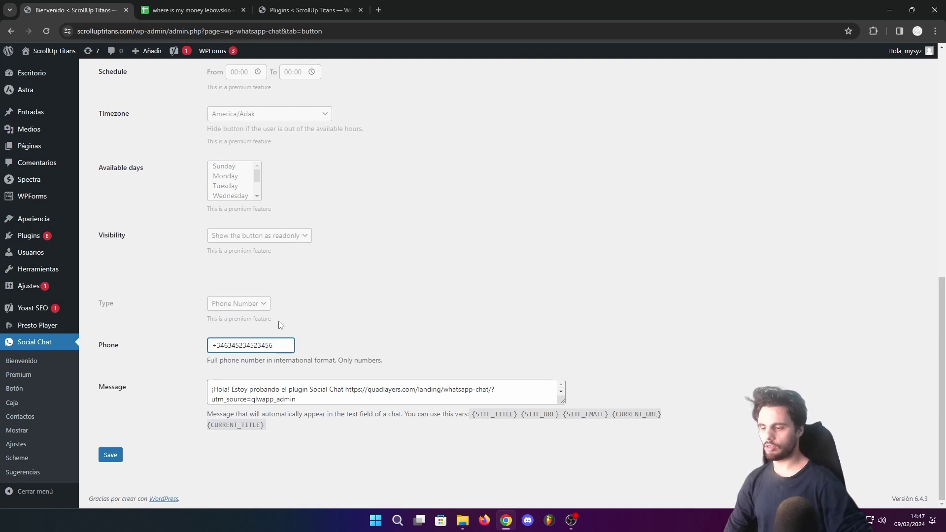
{"action": "left_click", "coordinate": [112, 453]}
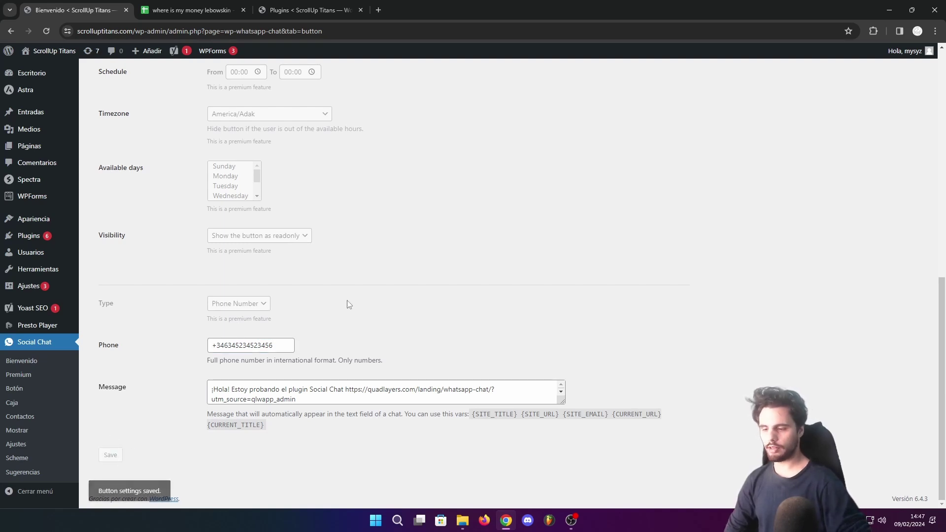
{"action": "left_click_drag", "start_coordinate": [311, 396], "coordinate": [212, 390]}
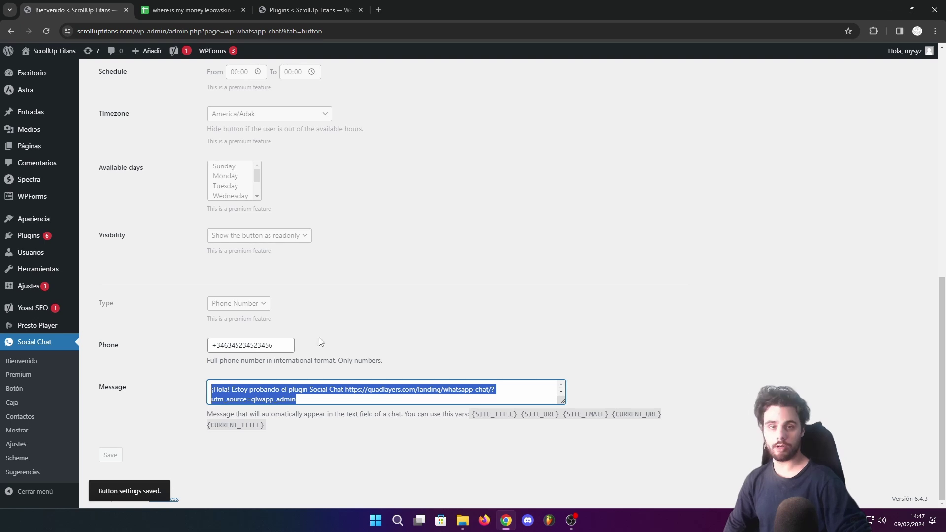
{"action": "scroll", "coordinate": [352, 341], "scroll_direction": "up", "scroll_amount": 10}
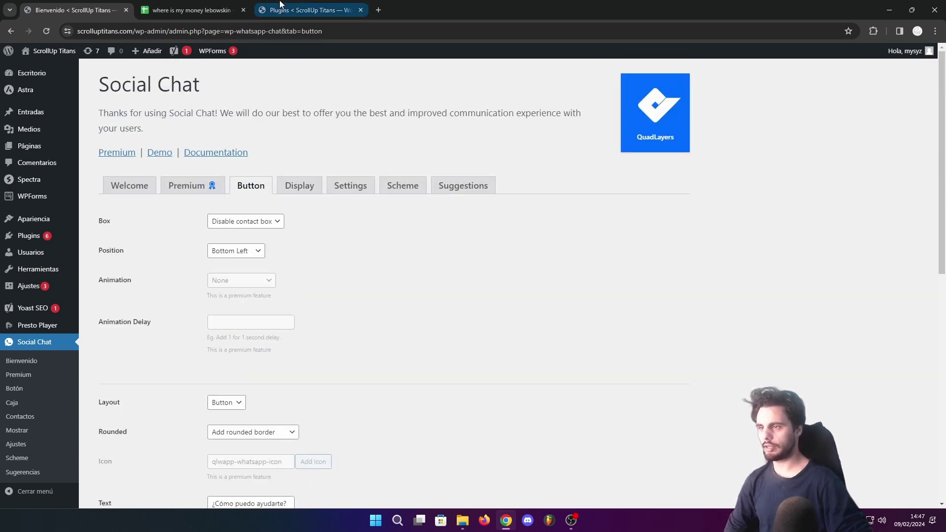
Check the live homepage, then change the chat button layout to Bubble and save
{"action": "left_click", "coordinate": [303, 10]}
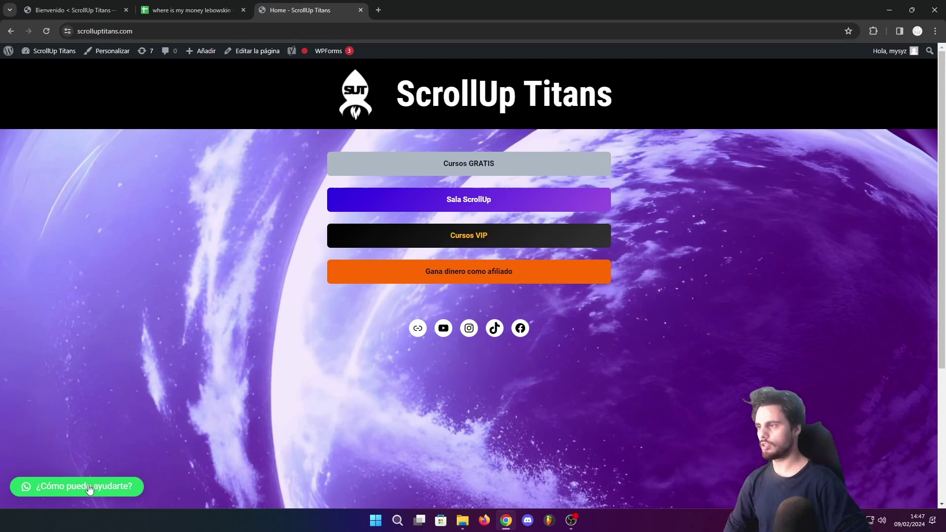
{"action": "left_click", "coordinate": [74, 10]}
{"action": "left_click", "coordinate": [226, 255]}
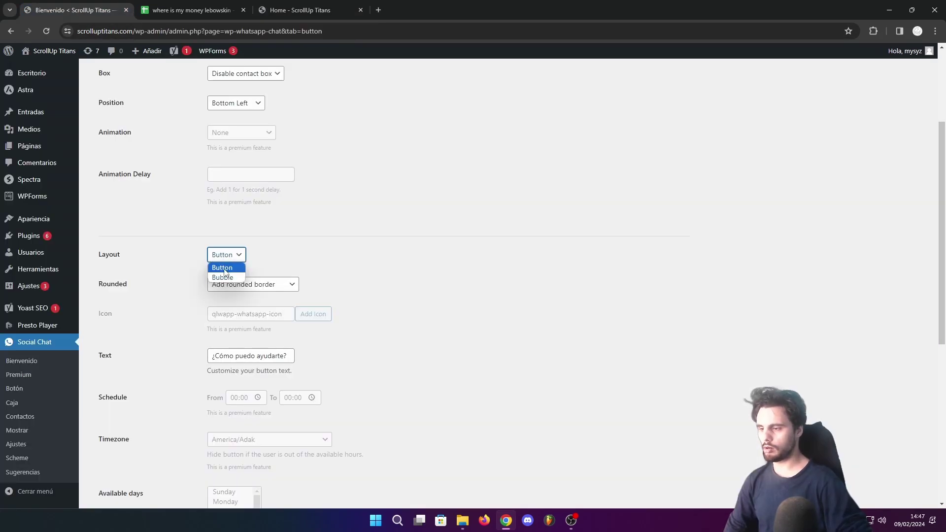
{"action": "left_click", "coordinate": [221, 276]}
{"action": "scroll", "coordinate": [270, 297], "scroll_direction": "up", "scroll_amount": 3}
{"action": "scroll", "coordinate": [271, 297], "scroll_direction": "down", "scroll_amount": 10}
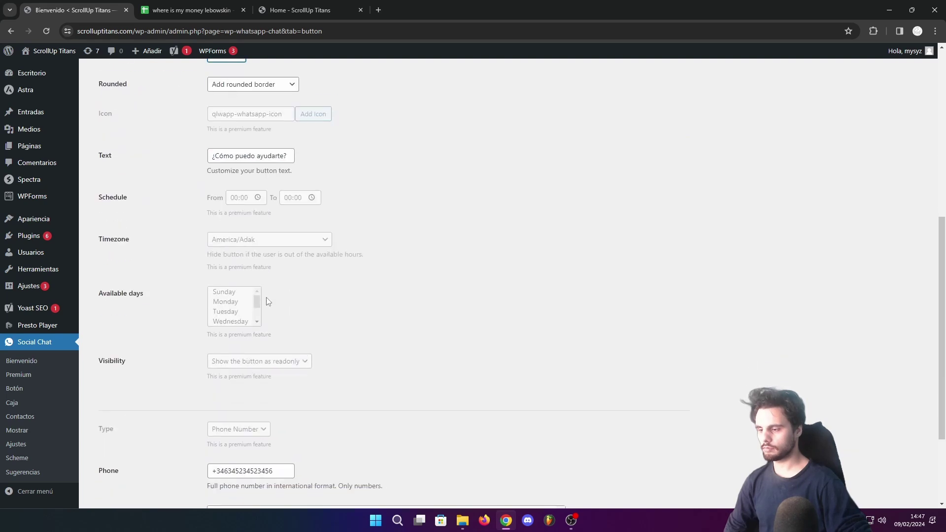
{"action": "left_click", "coordinate": [112, 456]}
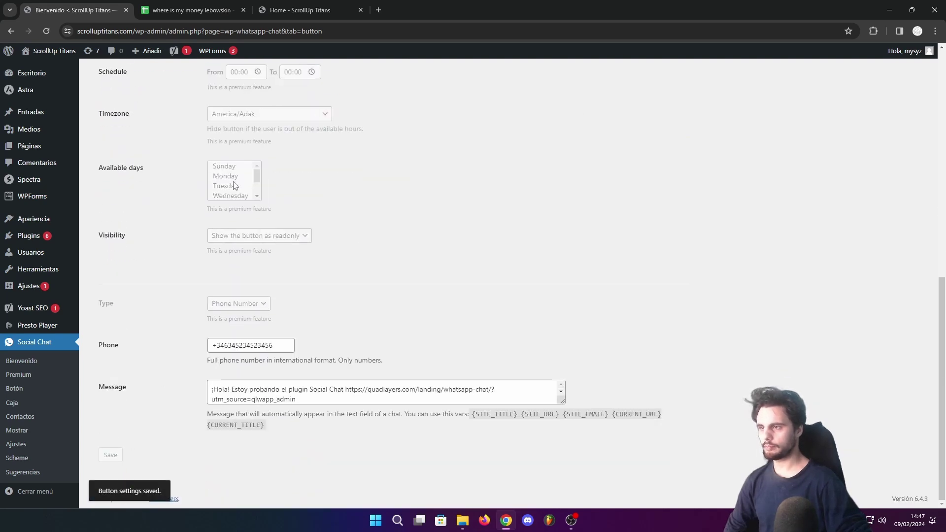
Reload the homepage and click the chat bubble to confirm it opens WhatsApp
{"action": "left_click", "coordinate": [296, 10]}
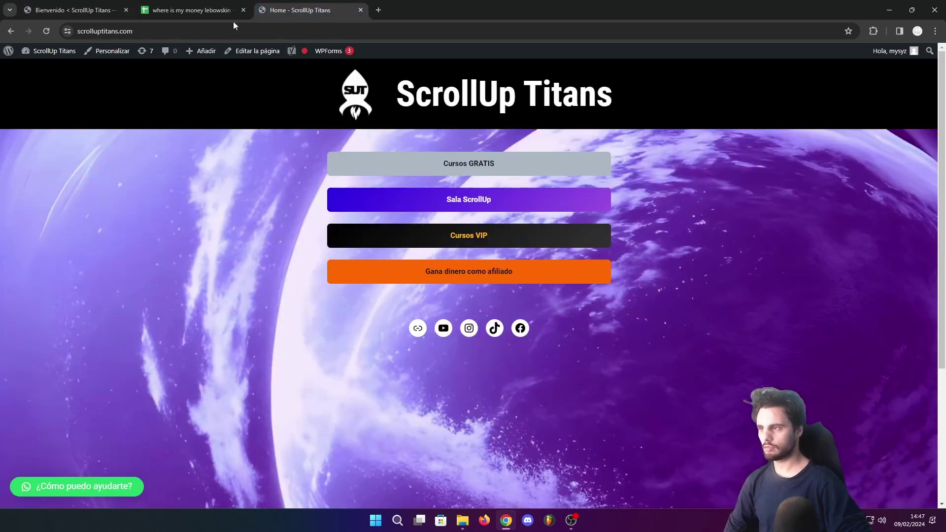
{"action": "left_click", "coordinate": [46, 31]}
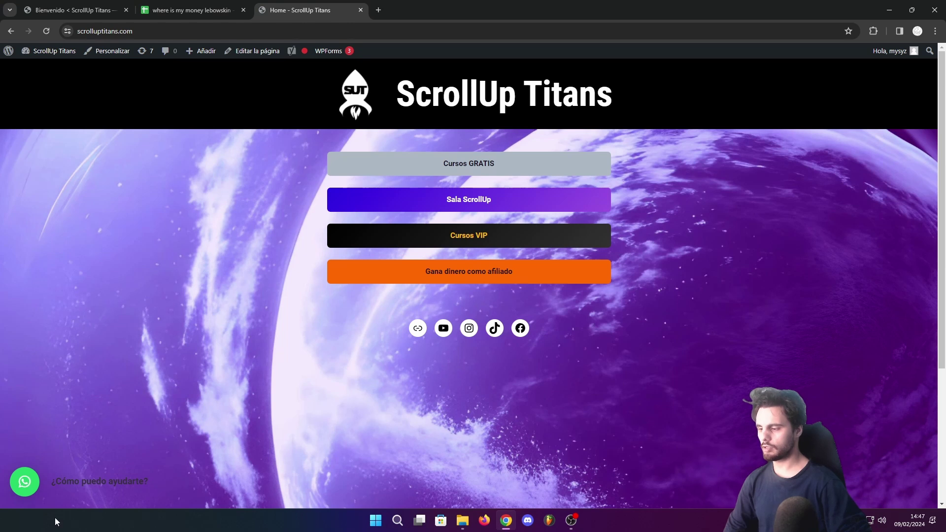
{"action": "left_click", "coordinate": [24, 483]}
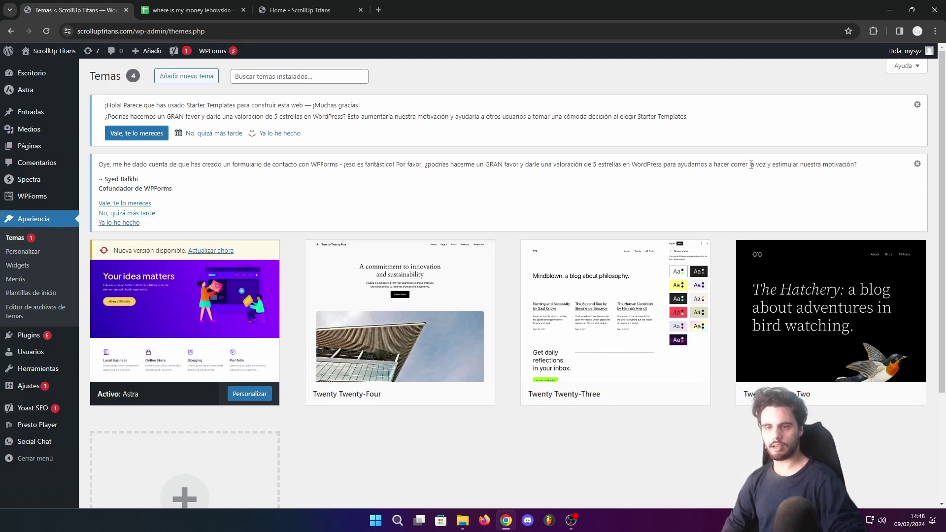
Search the theme directory for 'astra' and open the Plantillas de inicio library
{"action": "left_click", "coordinate": [201, 77]}
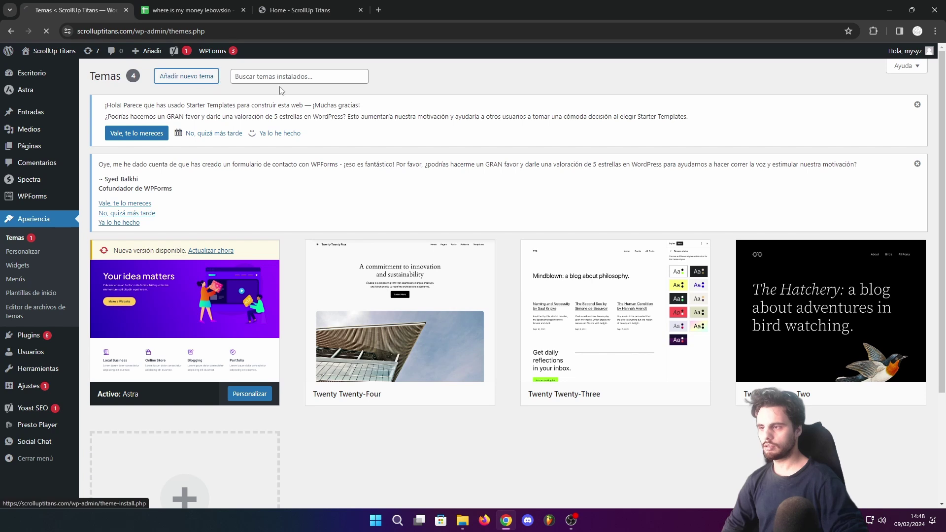
{"action": "left_click", "coordinate": [837, 251]}
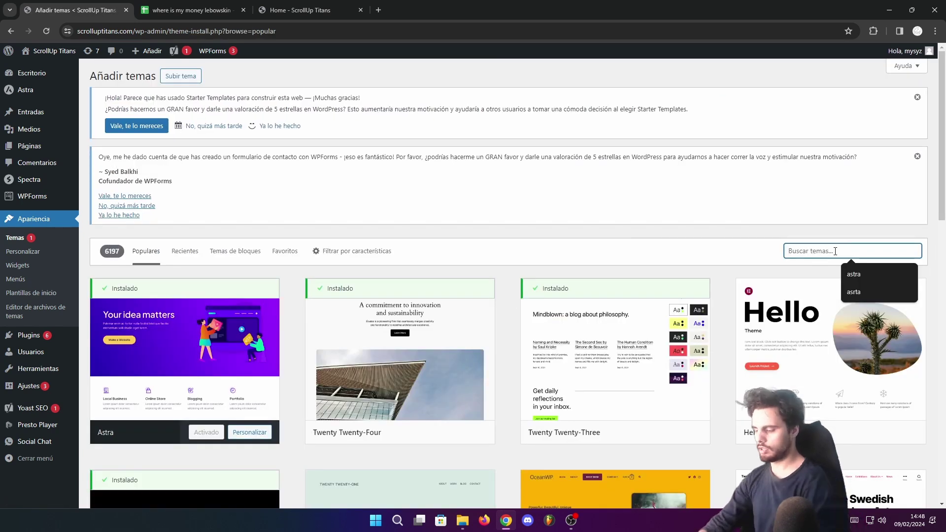
{"action": "type", "text": "astra"}
{"action": "left_click", "coordinate": [45, 298]}
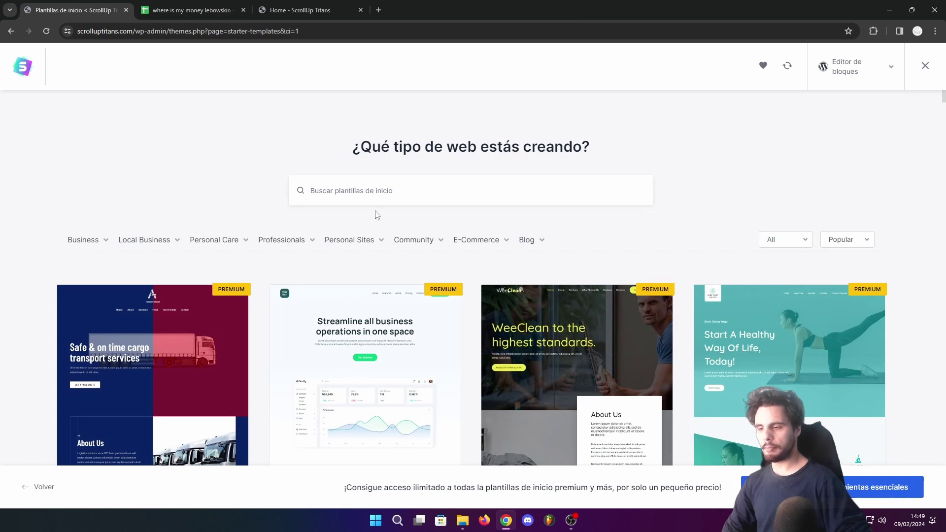
Show the E-Commerce > Jewelry store templates and scroll through the results
{"action": "mouse_move", "coordinate": [276, 243]}
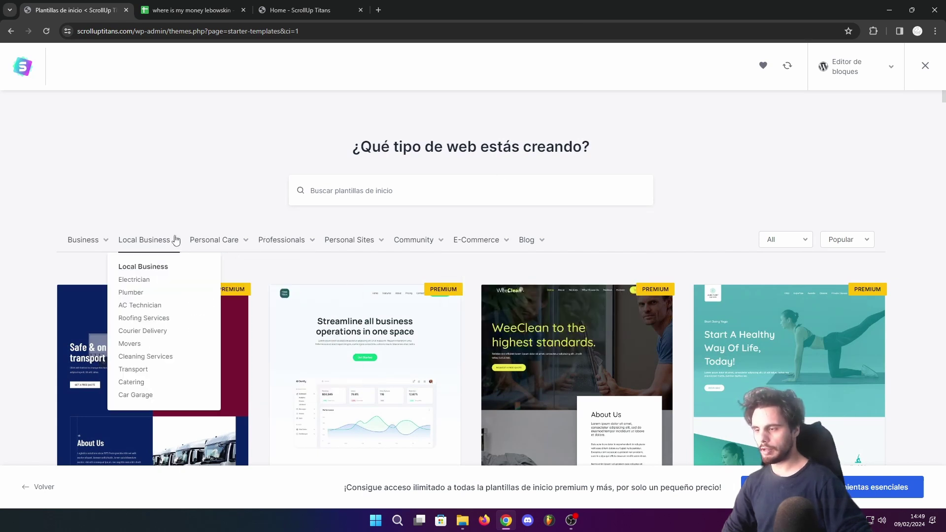
{"action": "mouse_move", "coordinate": [81, 244]}
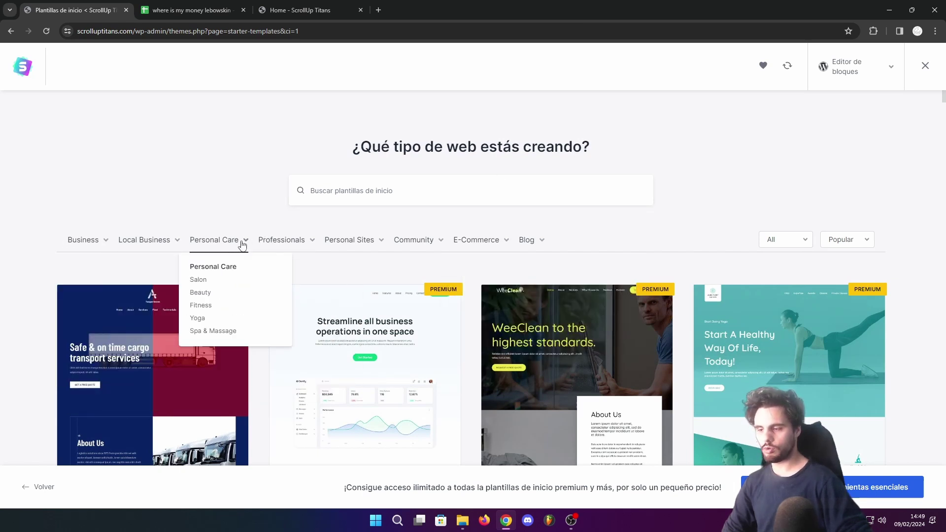
{"action": "mouse_move", "coordinate": [344, 245]}
{"action": "mouse_move", "coordinate": [470, 250]}
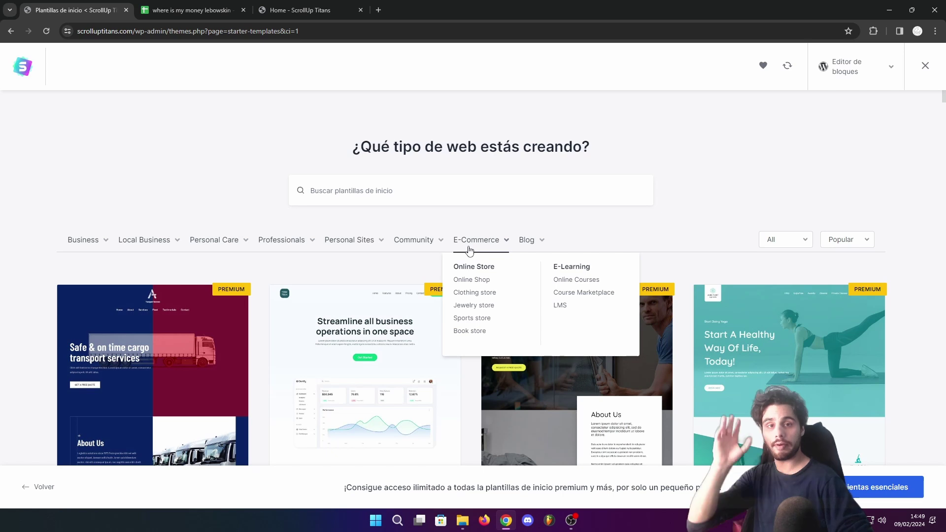
{"action": "left_click", "coordinate": [474, 306]}
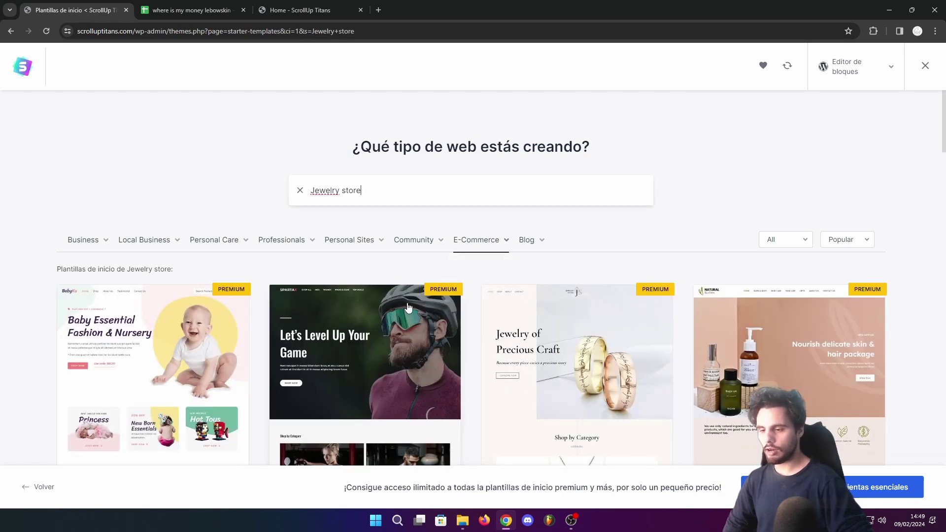
{"action": "scroll", "coordinate": [407, 306], "scroll_direction": "down", "scroll_amount": 5}
{"action": "scroll", "coordinate": [407, 306], "scroll_direction": "down", "scroll_amount": 3}
{"action": "scroll", "coordinate": [567, 271], "scroll_direction": "down", "scroll_amount": 8}
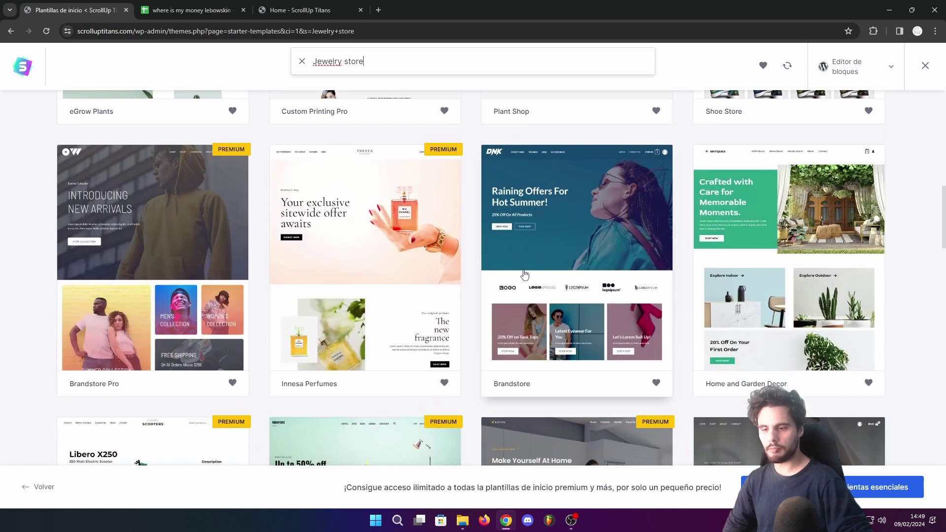
{"action": "scroll", "coordinate": [517, 282], "scroll_direction": "down", "scroll_amount": 4}
{"action": "scroll", "coordinate": [763, 213], "scroll_direction": "up", "scroll_amount": 2}
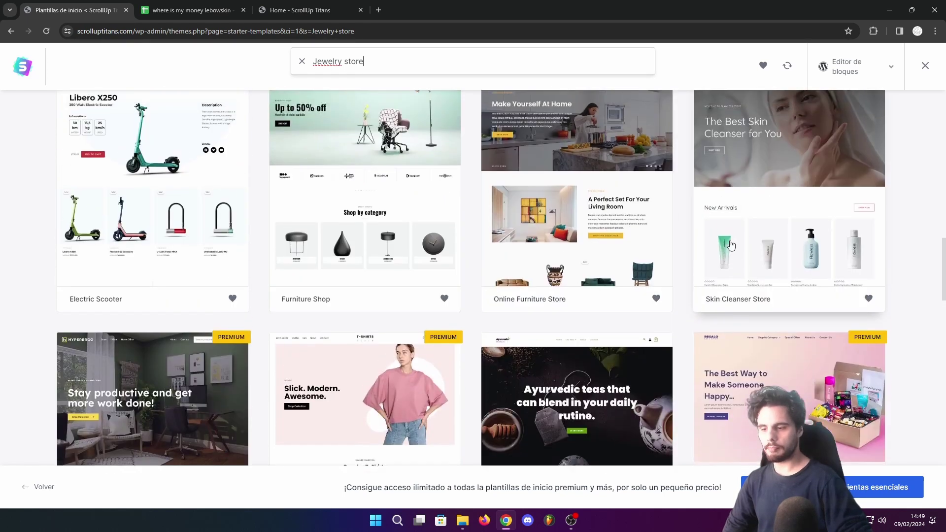
Preview the Skin Cleanser Store template with WooCommerce as platform, scrolling its Flawless homepage
{"action": "left_click", "coordinate": [763, 213]}
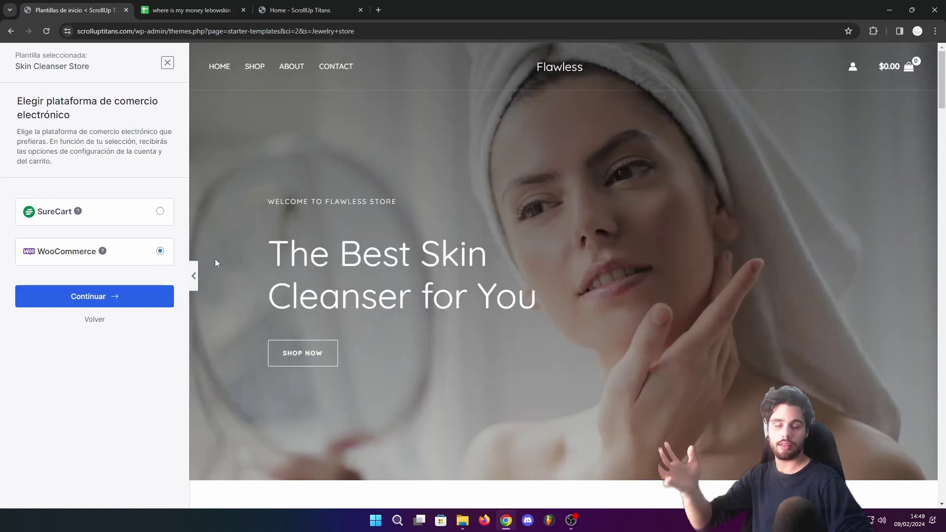
{"action": "mouse_move", "coordinate": [902, 71]}
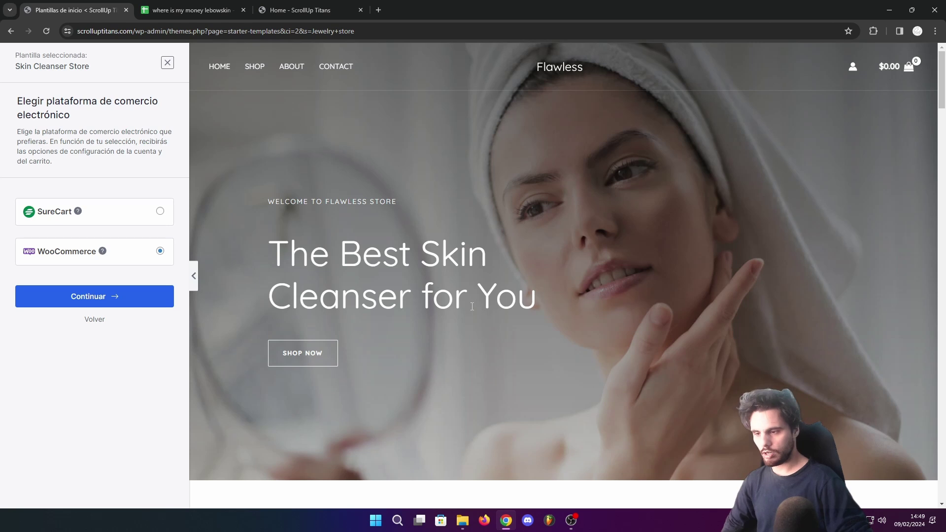
{"action": "scroll", "coordinate": [472, 307], "scroll_direction": "down", "scroll_amount": 4}
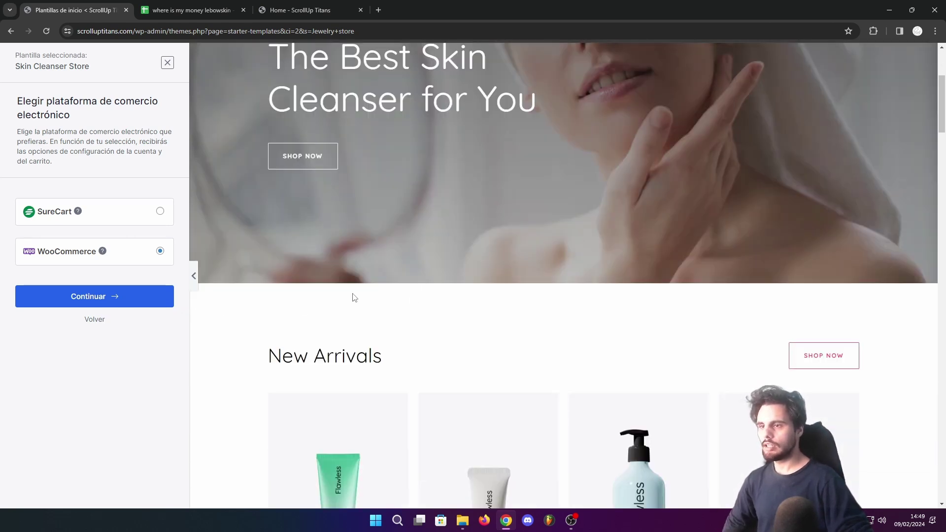
{"action": "scroll", "coordinate": [353, 297], "scroll_direction": "up", "scroll_amount": 4}
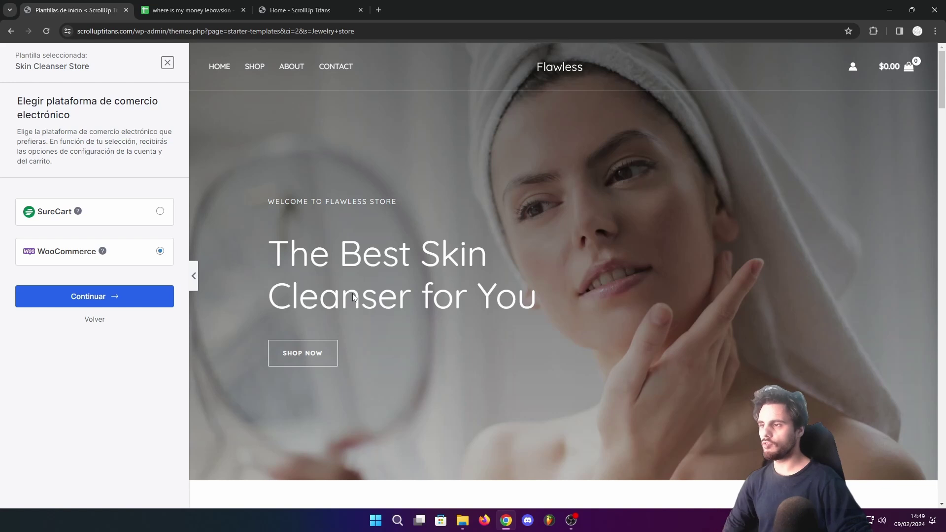